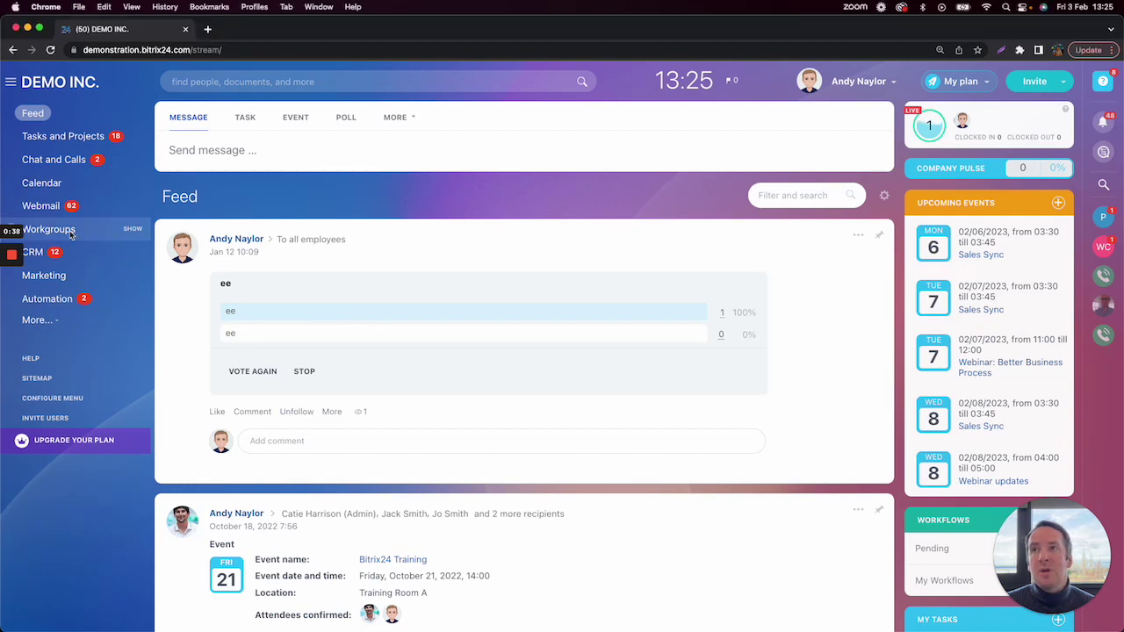
Examine the settings for a new project in Workgroups, including its extended parameters, and leave the form without creating anything.
click(74, 234)
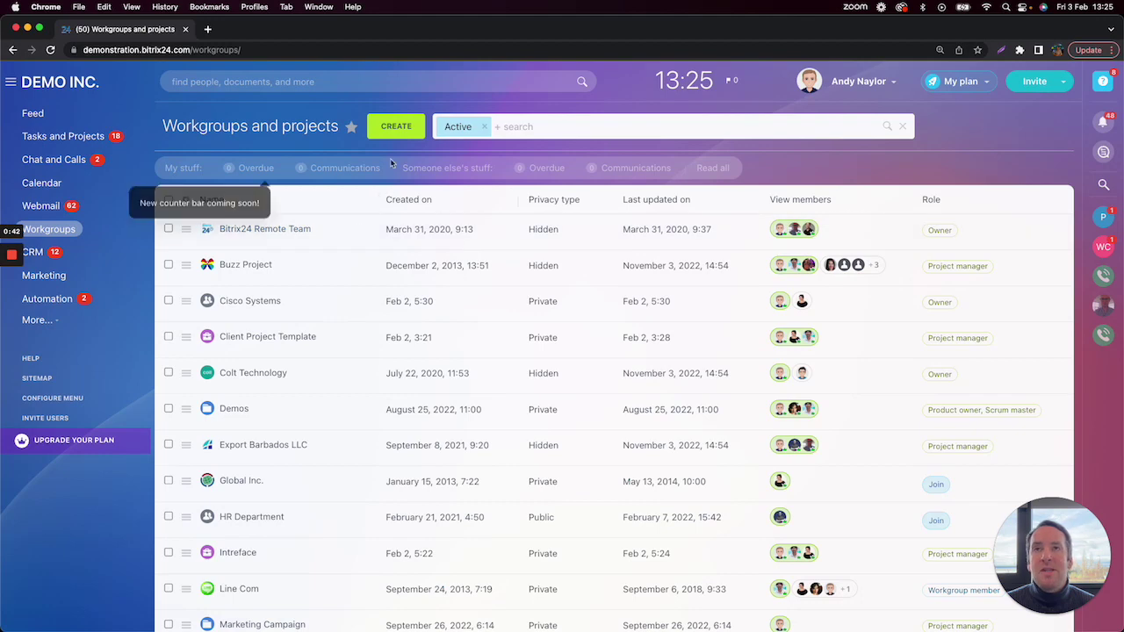
click(396, 127)
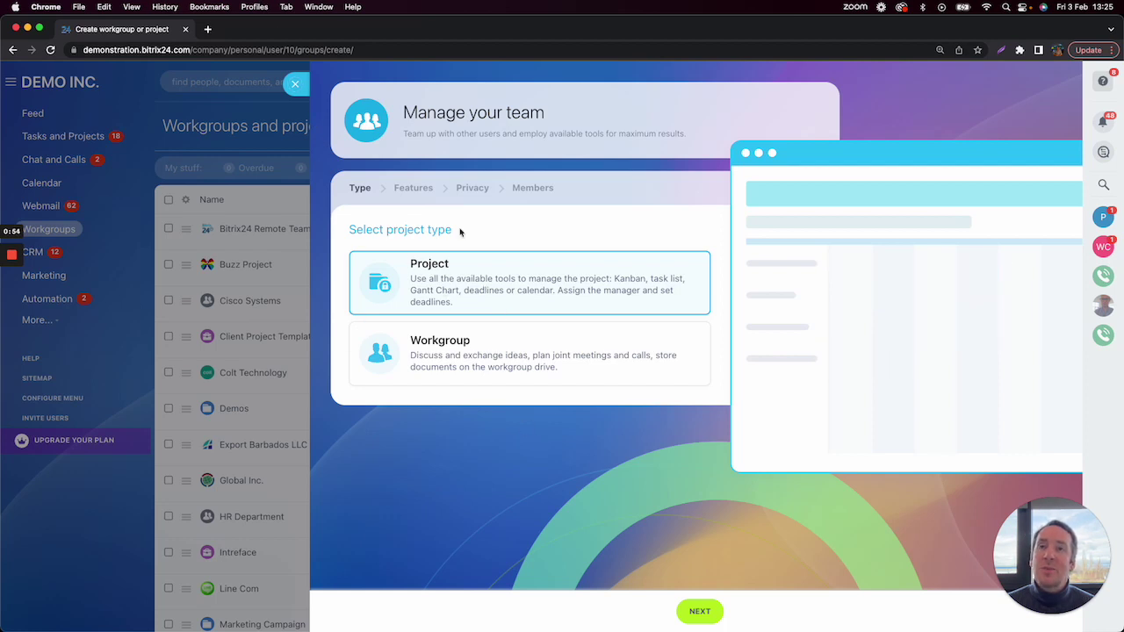
click(709, 611)
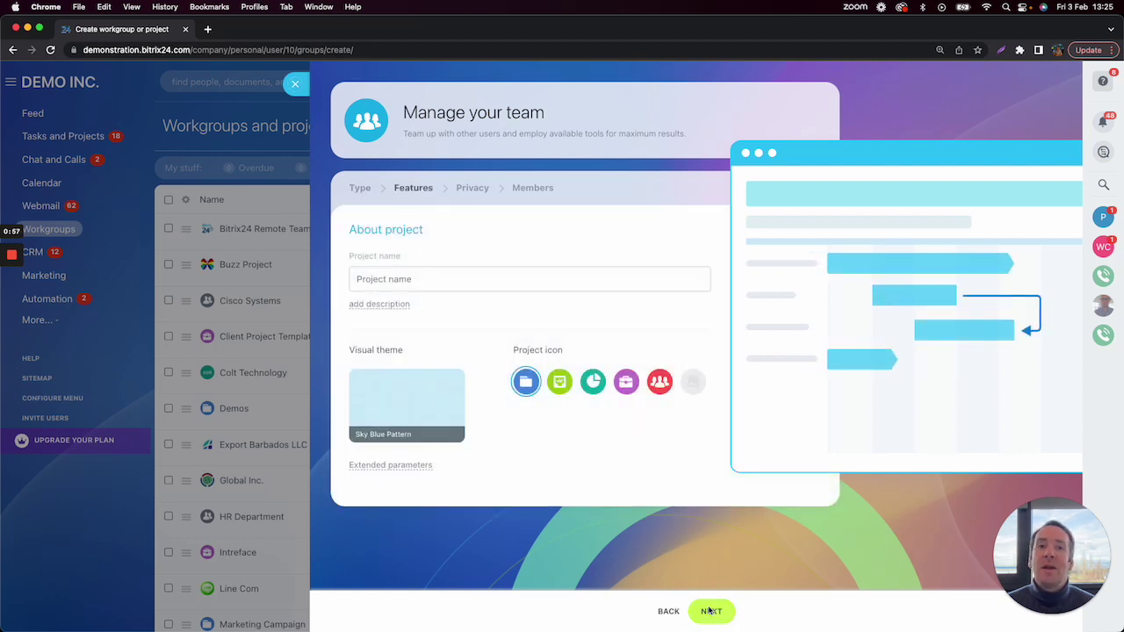
click(416, 465)
scroll(665, 256, up, 5)
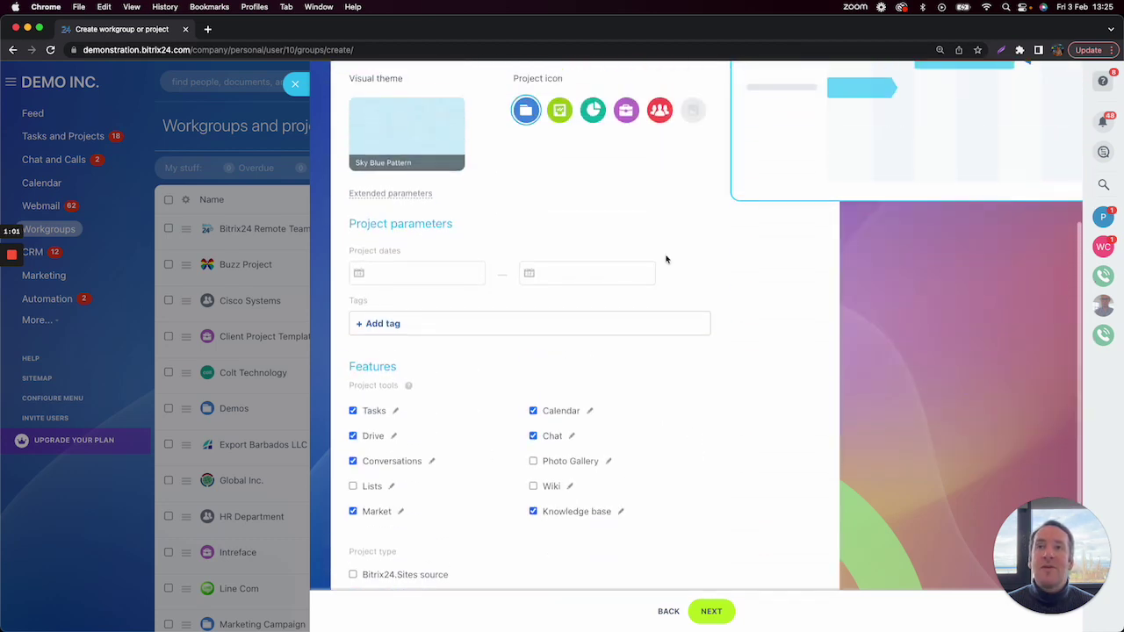
scroll(665, 256, up, 3)
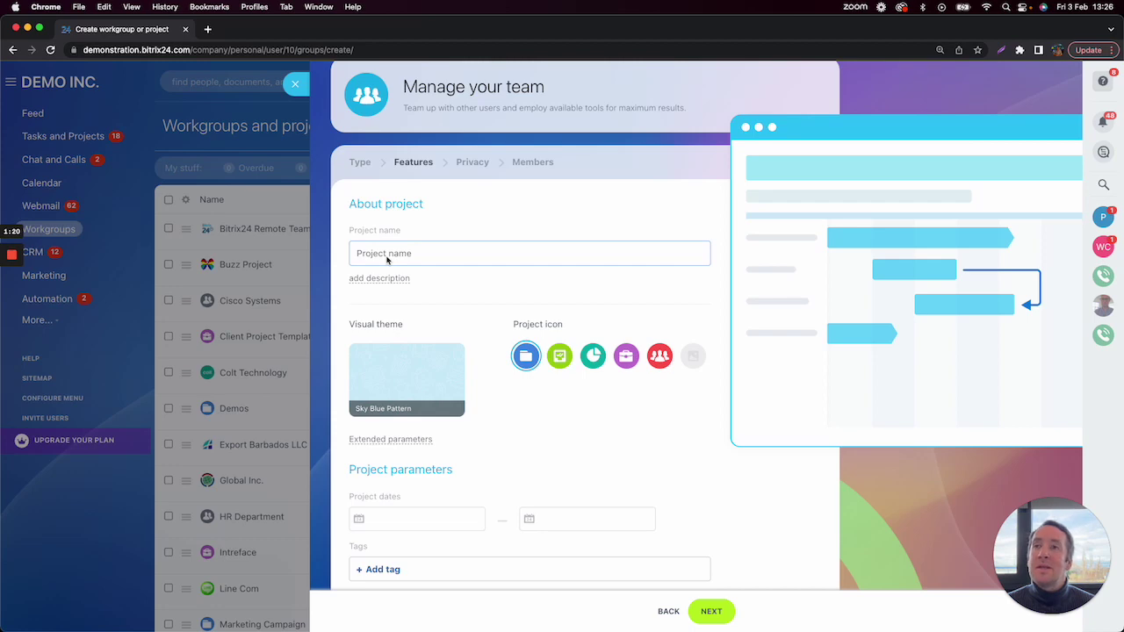
click(295, 85)
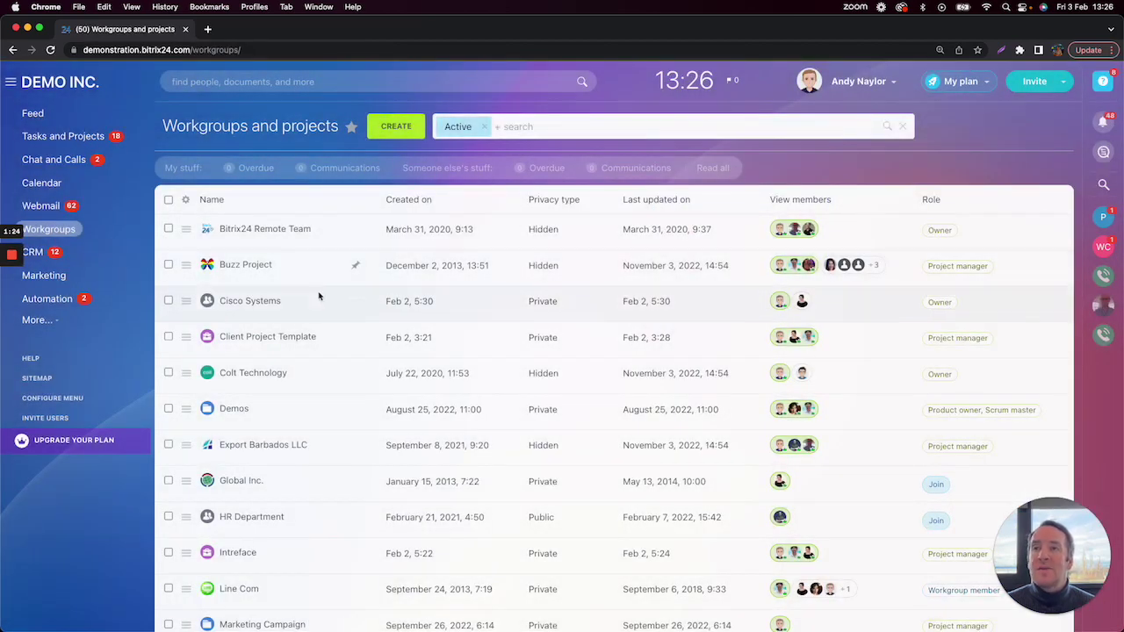
Open the Client Project Template project and examine its tasks, including the Client Onboarding checklist, and its Drive folders.
click(261, 341)
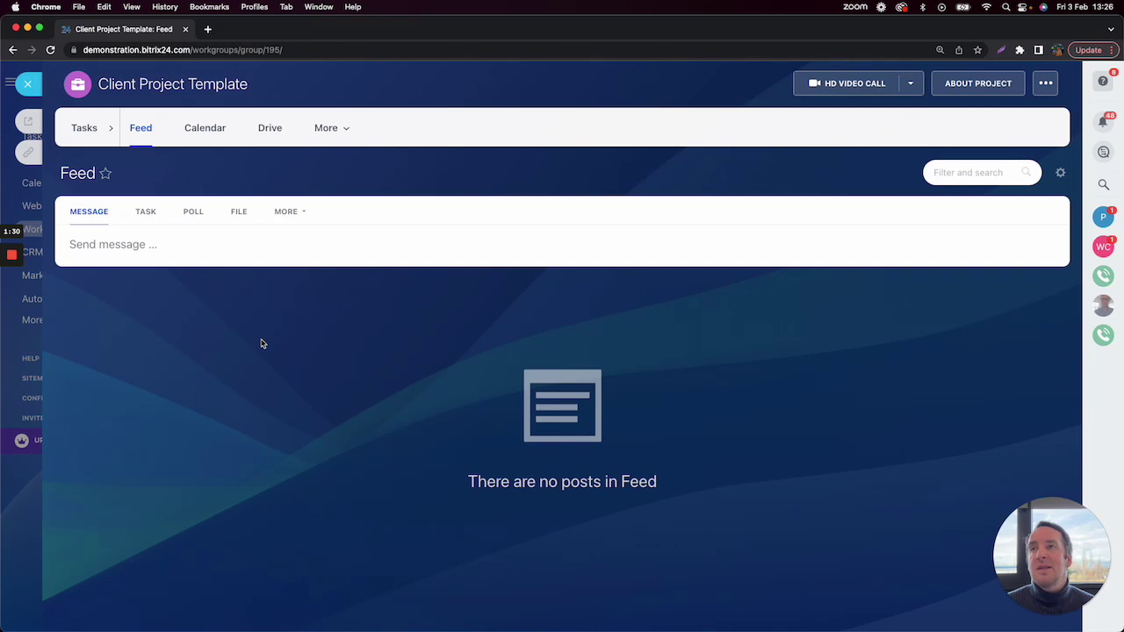
click(83, 129)
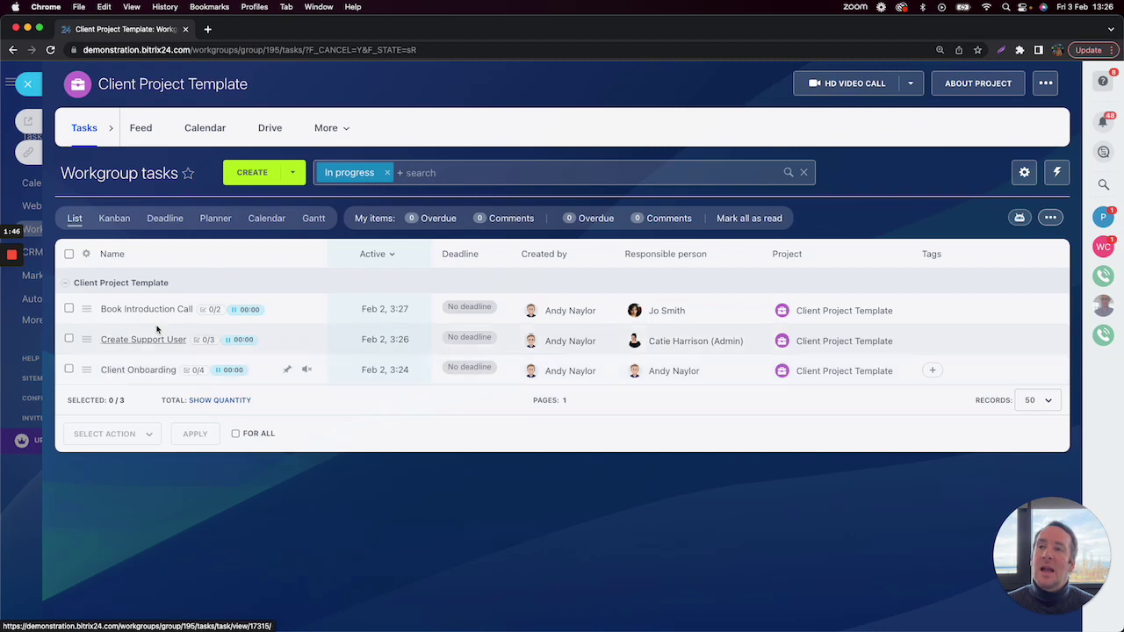
click(140, 370)
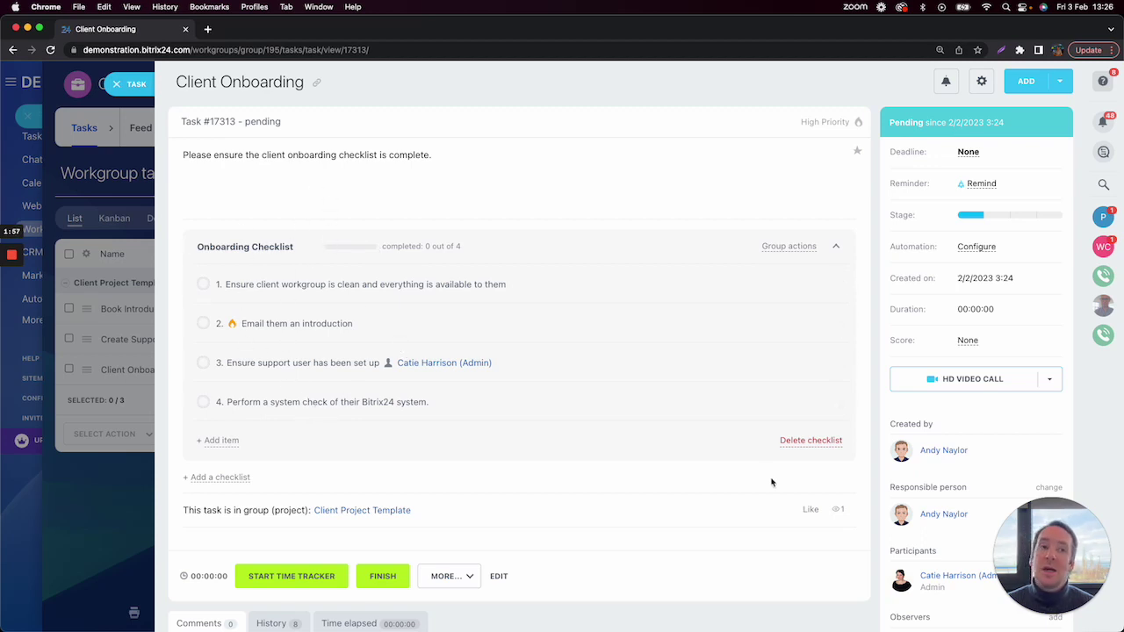
scroll(771, 482, down, 1)
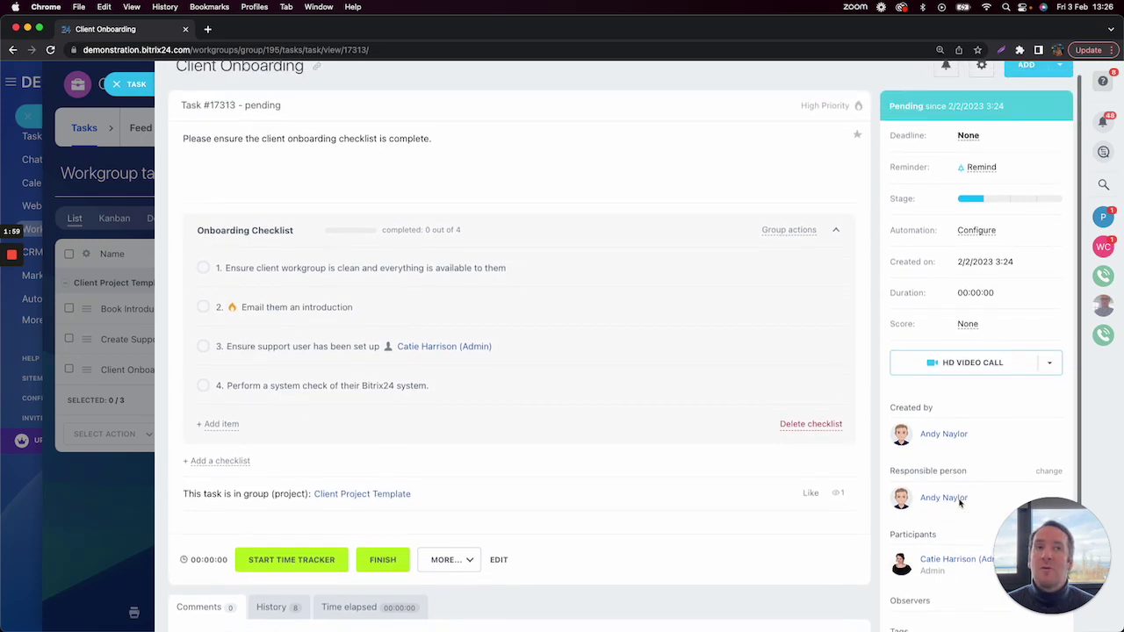
scroll(959, 501, up, 1)
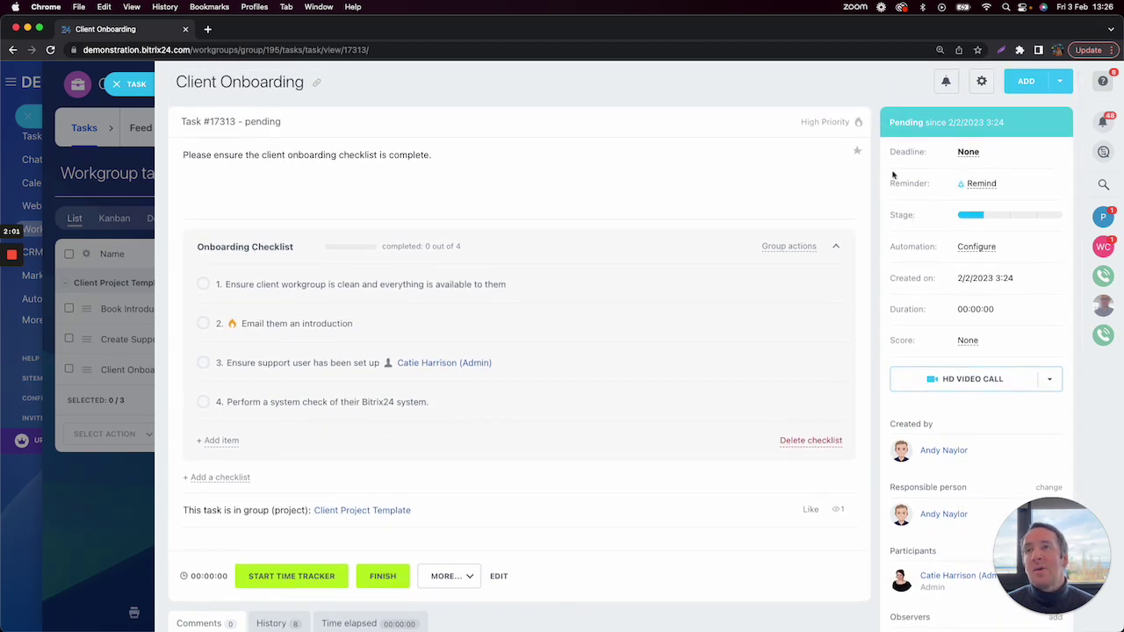
click(118, 86)
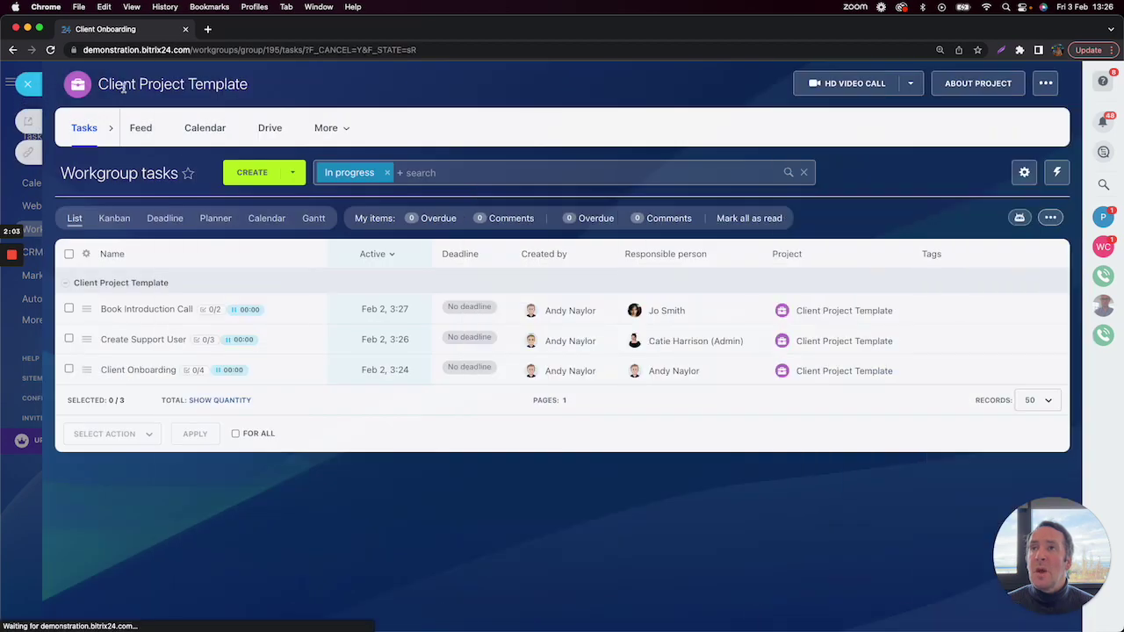
click(270, 128)
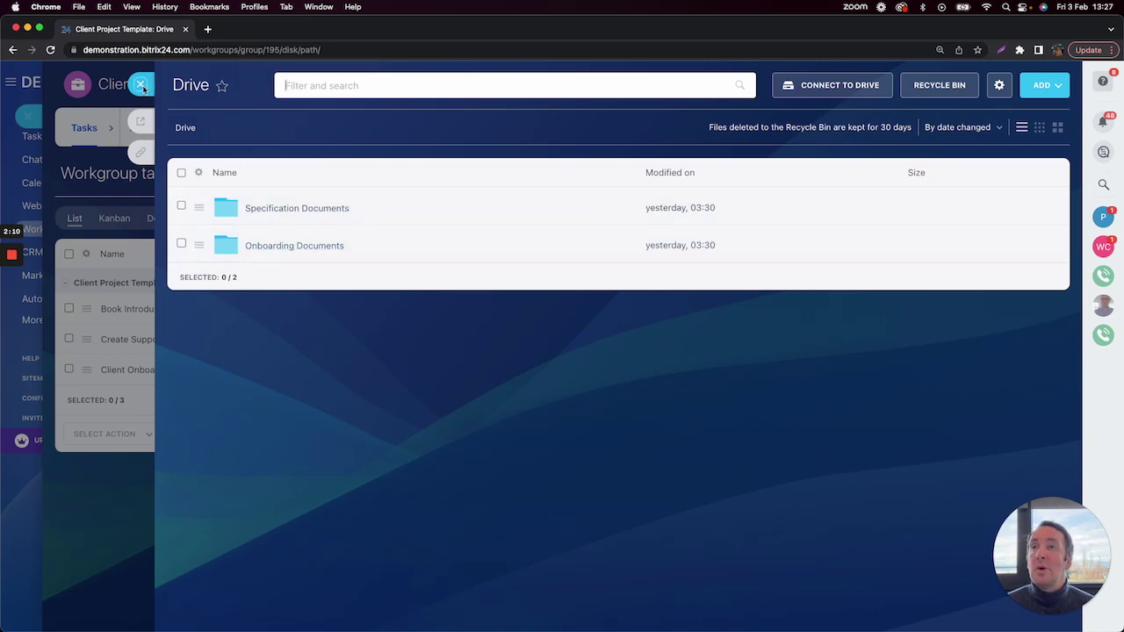
click(141, 85)
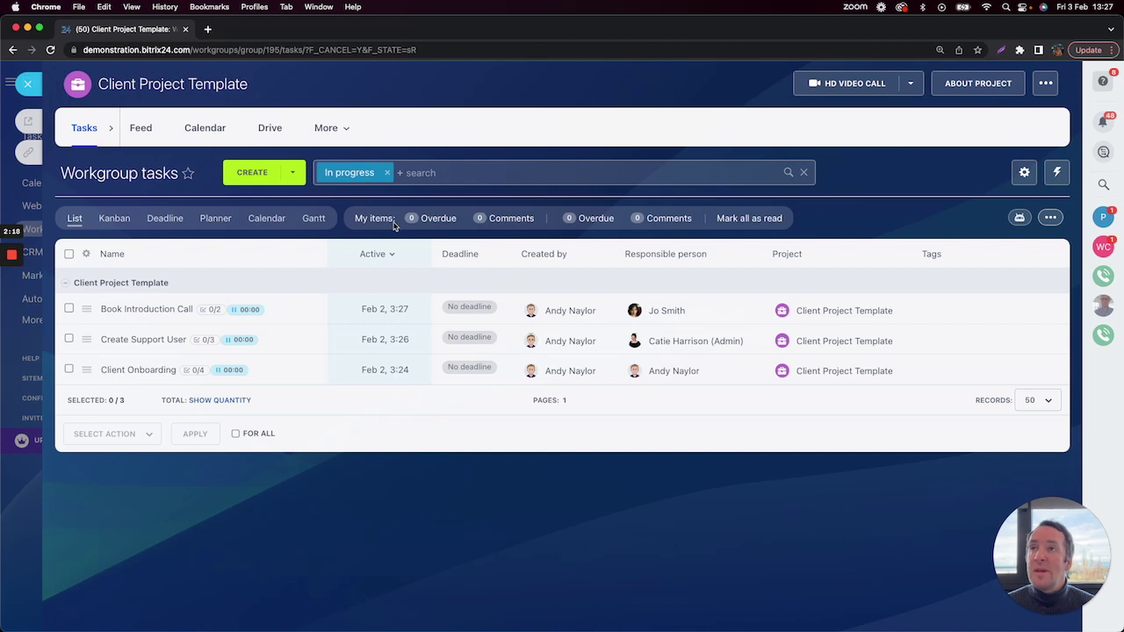
Start a copy of the Client Project Template project, named Intreface Corp, with the start date 02/03/2023.
click(1049, 90)
click(976, 84)
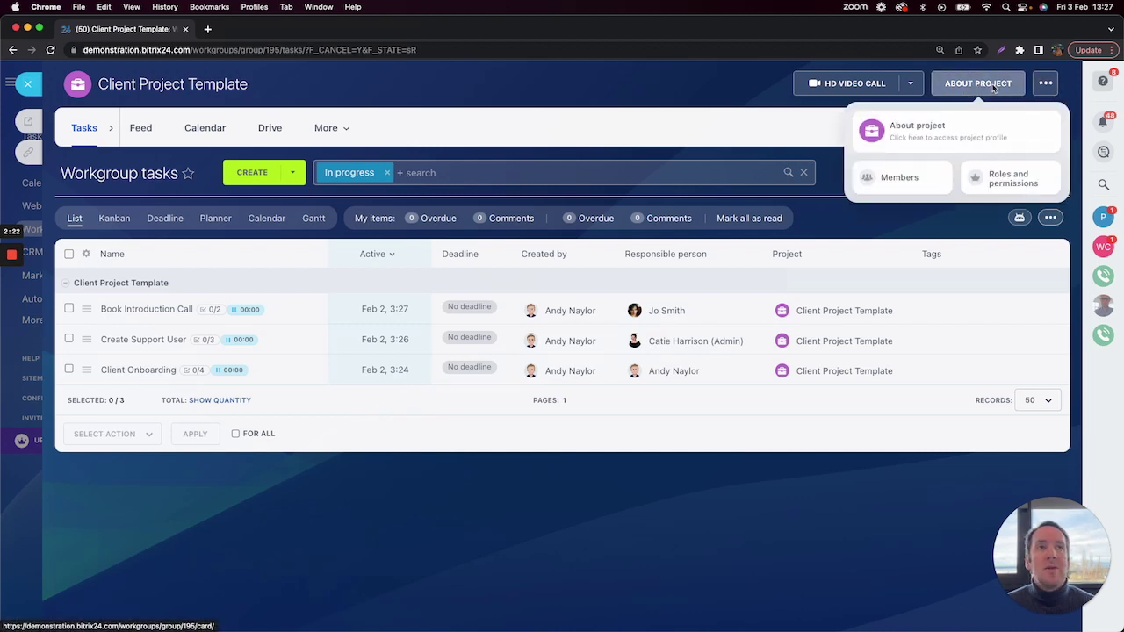
click(935, 136)
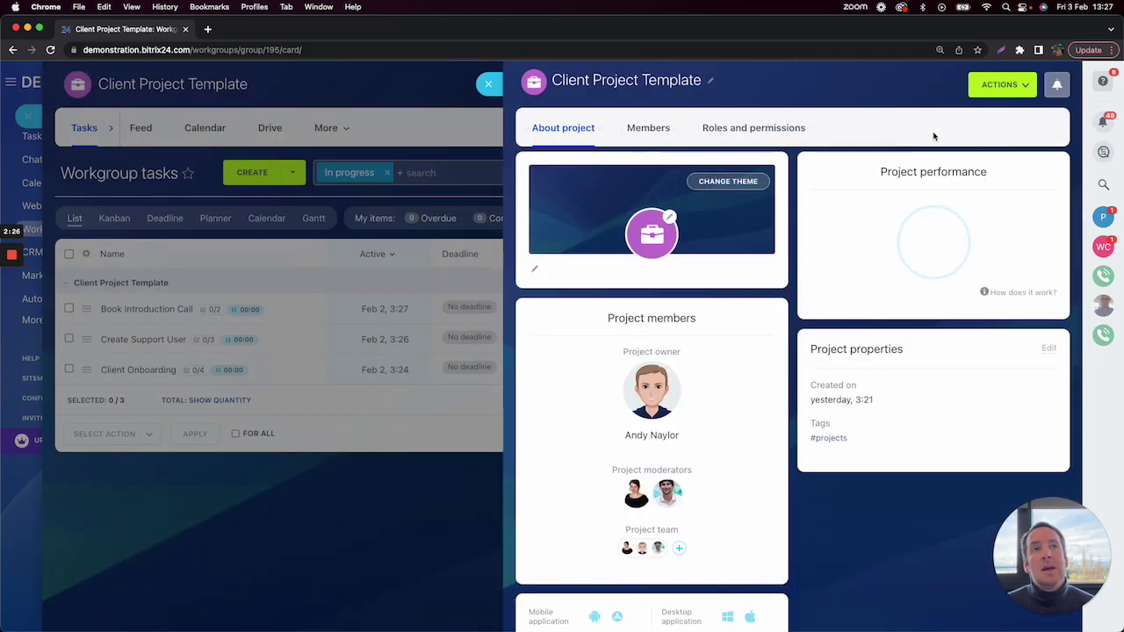
click(1009, 86)
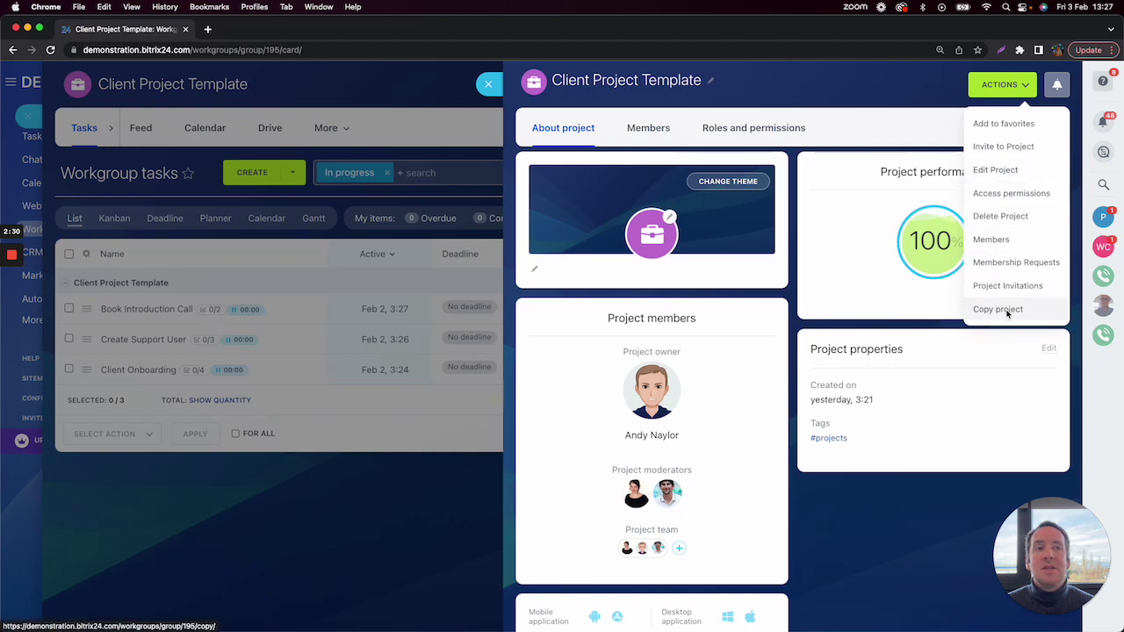
click(1007, 314)
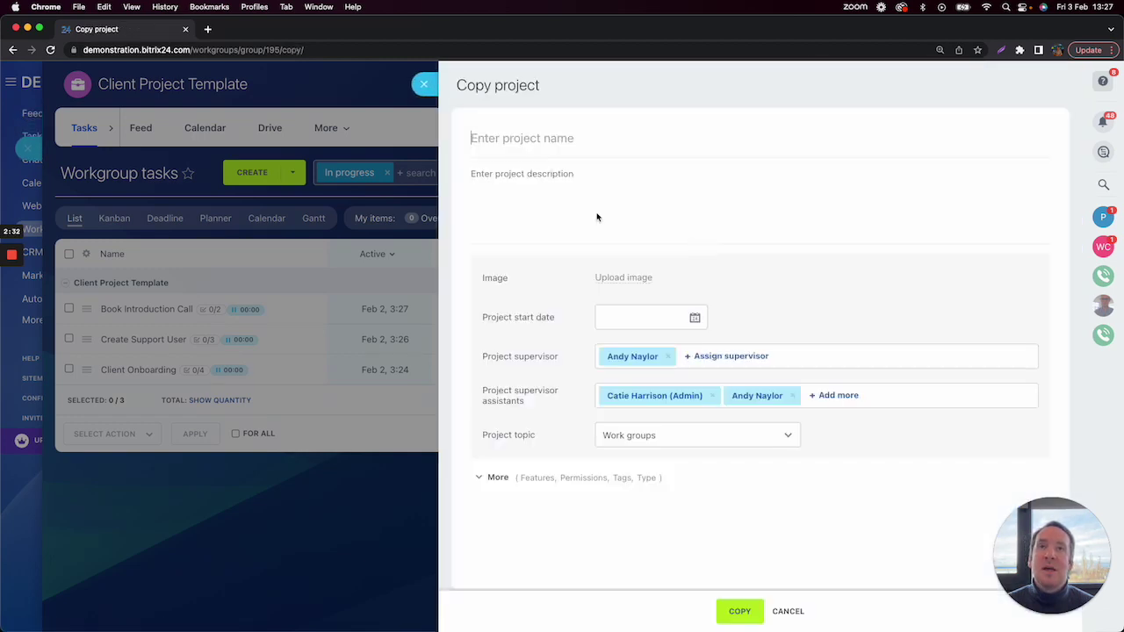
text(Intrefac)
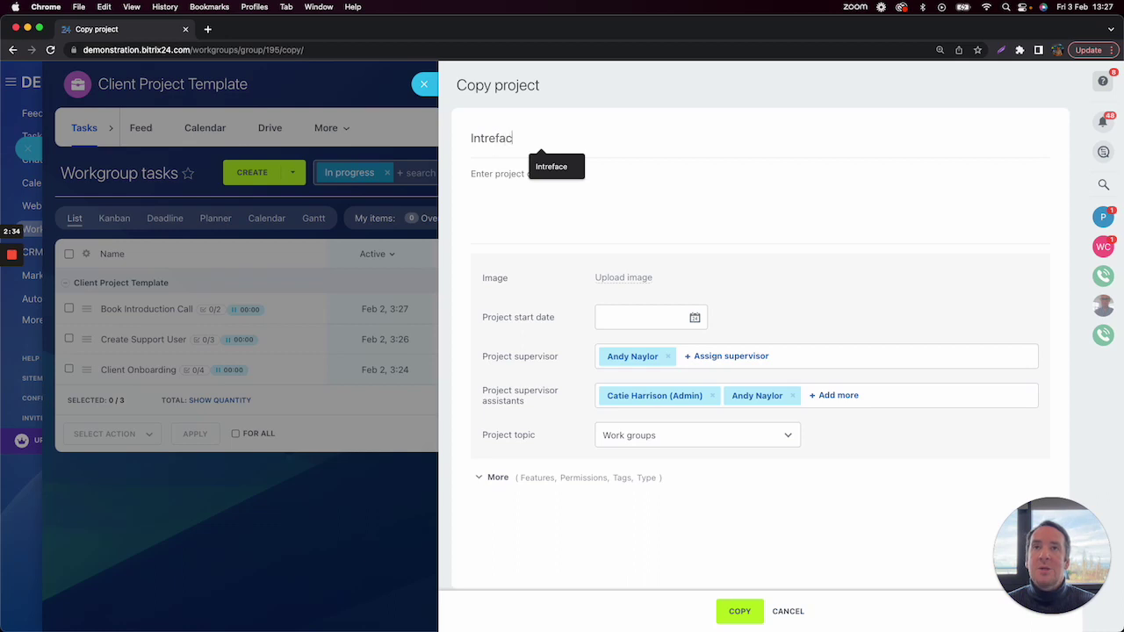
text(e Circel)
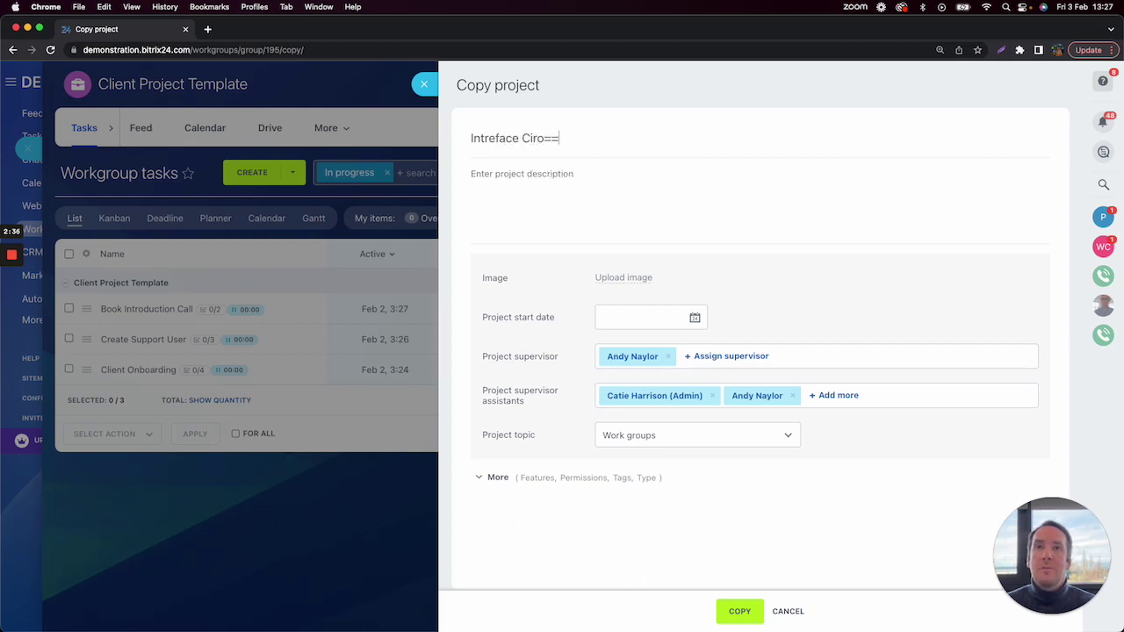
key(BackSpace)
key(BackSpace)
key(BackSpace)
text(orp)
click(694, 317)
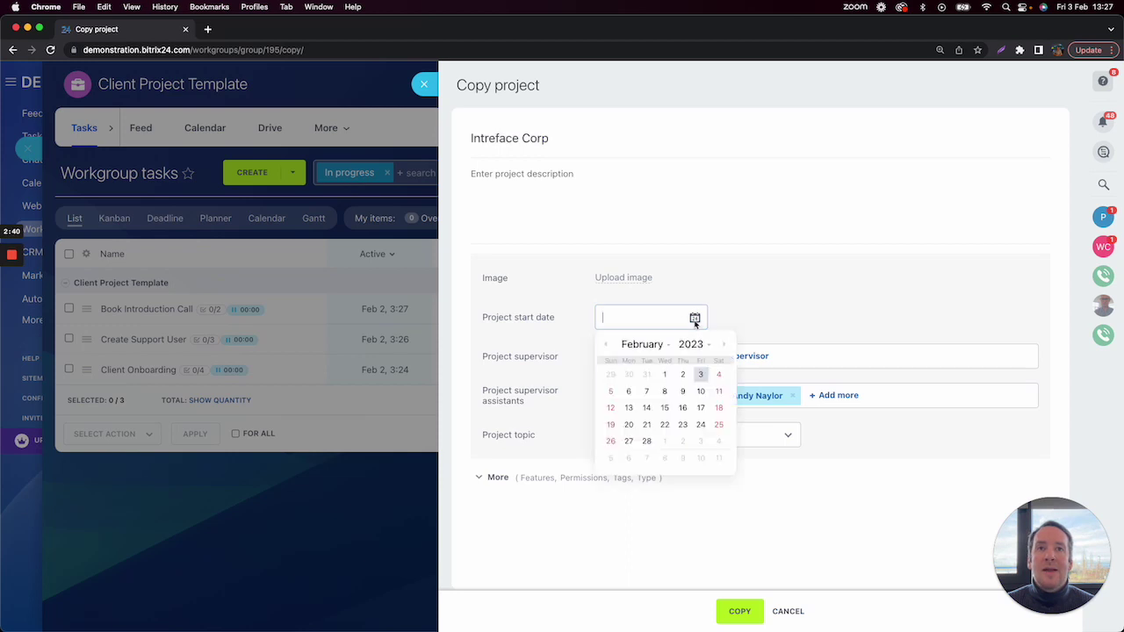
click(701, 374)
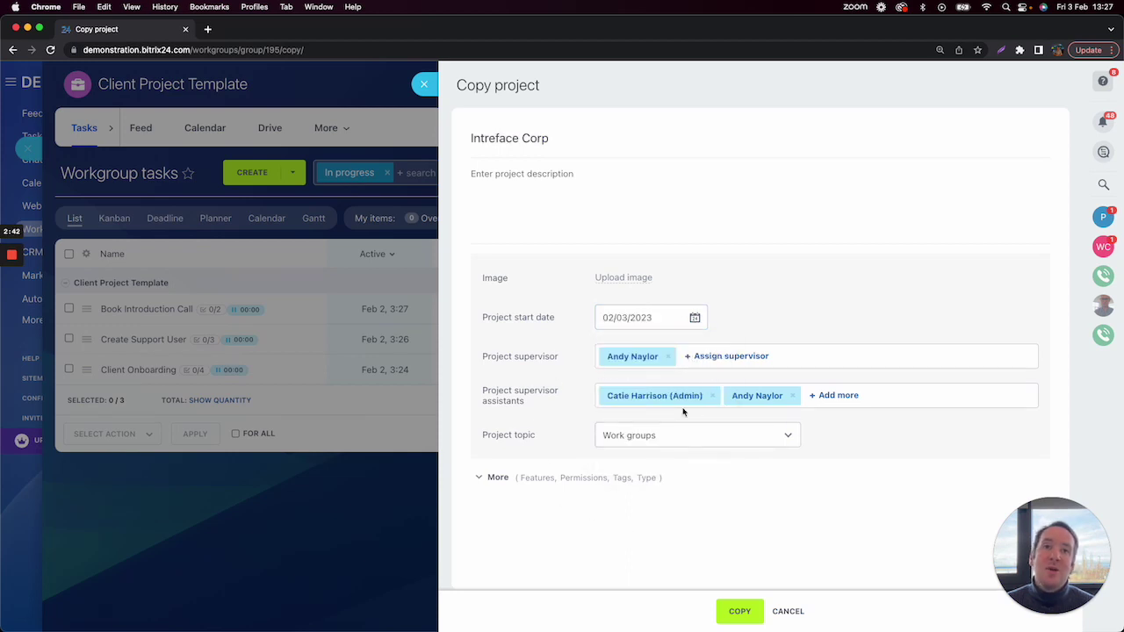
Review the additional features, permissions, tags and type options, and create the Intreface Corp project copy.
click(494, 477)
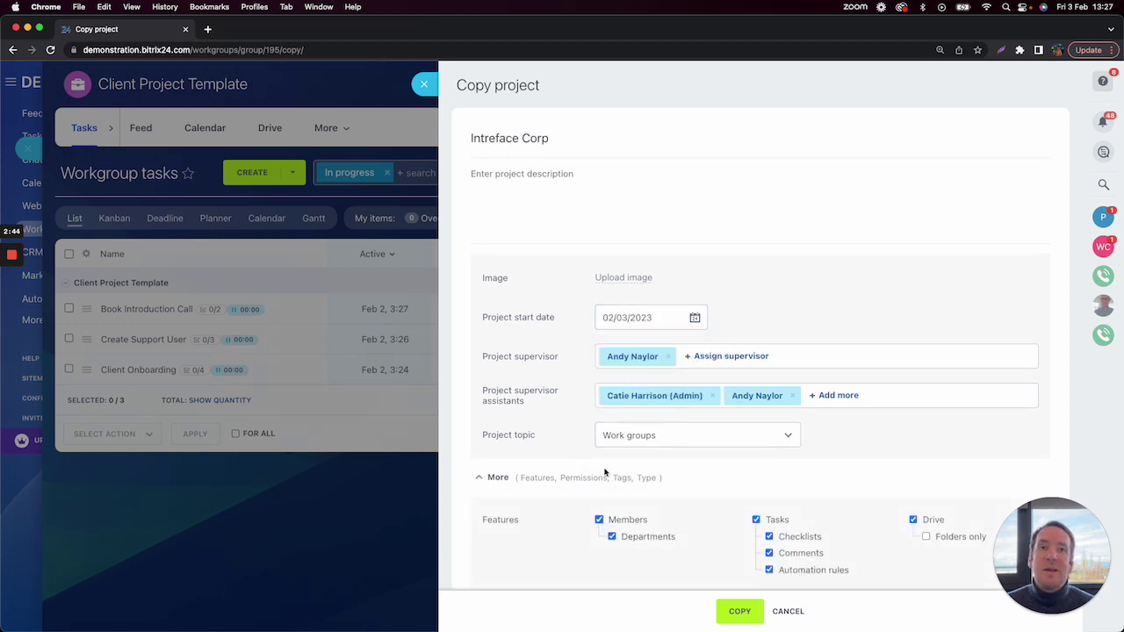
scroll(646, 458, down, 2)
scroll(750, 307, down, 3)
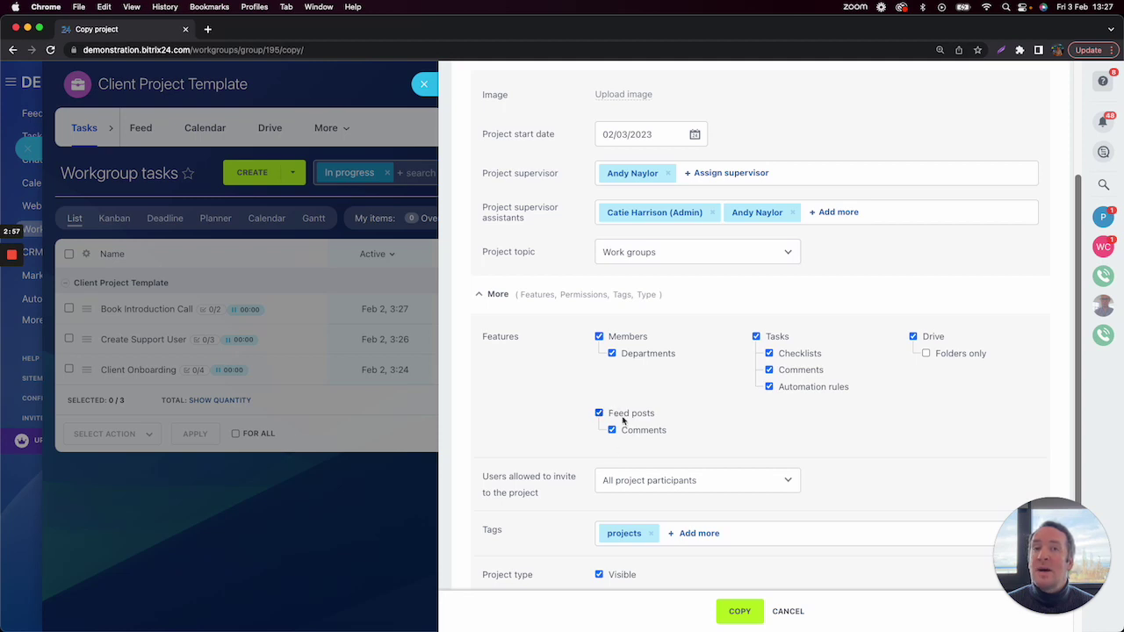
scroll(623, 420, down, 1)
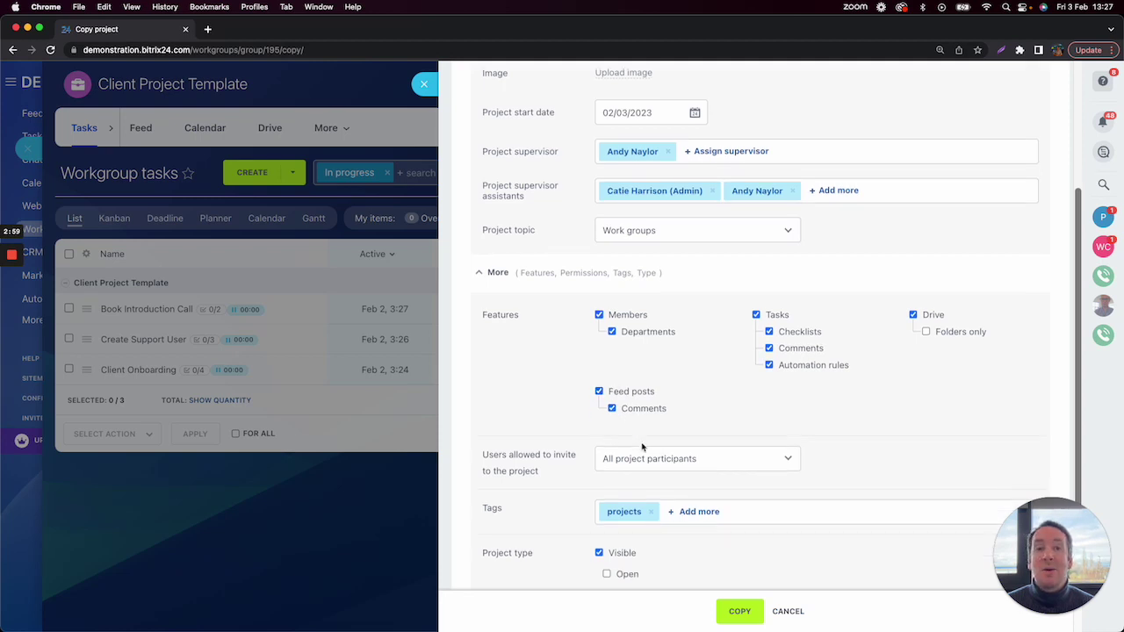
scroll(642, 447, down, 5)
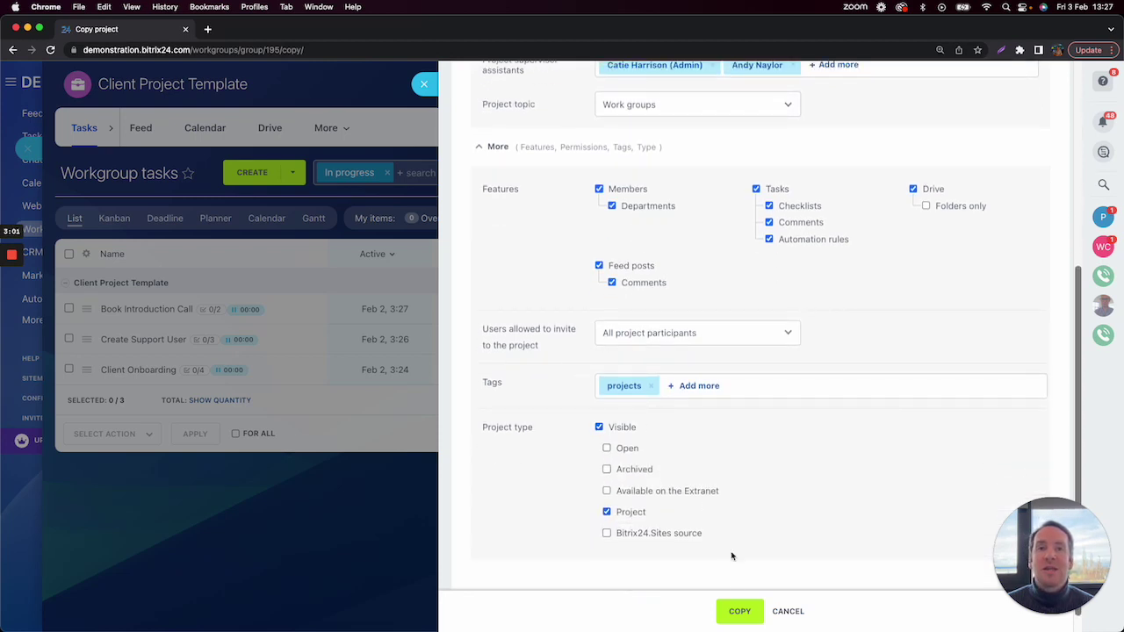
click(740, 612)
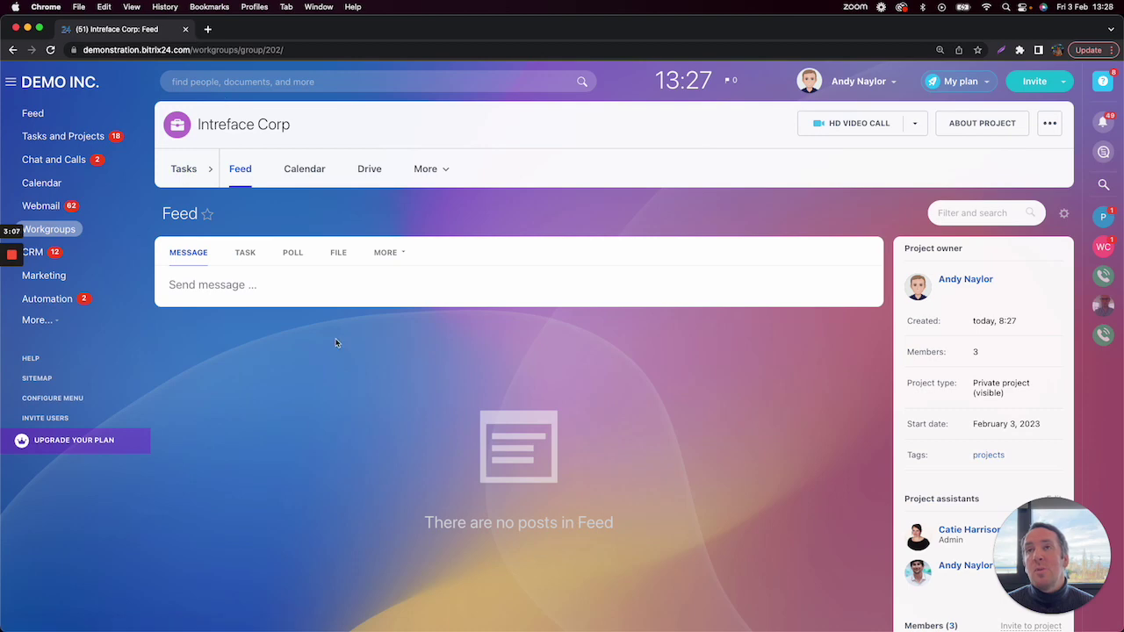
Check the tasks and Drive folders copied into the Intreface Corp project.
click(184, 168)
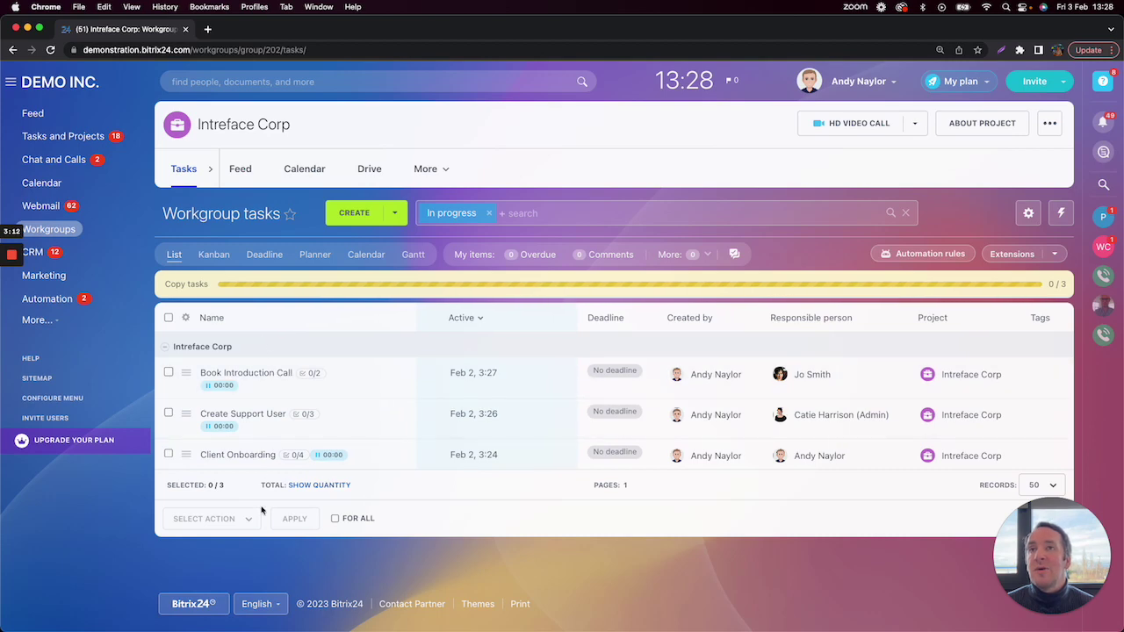
click(367, 172)
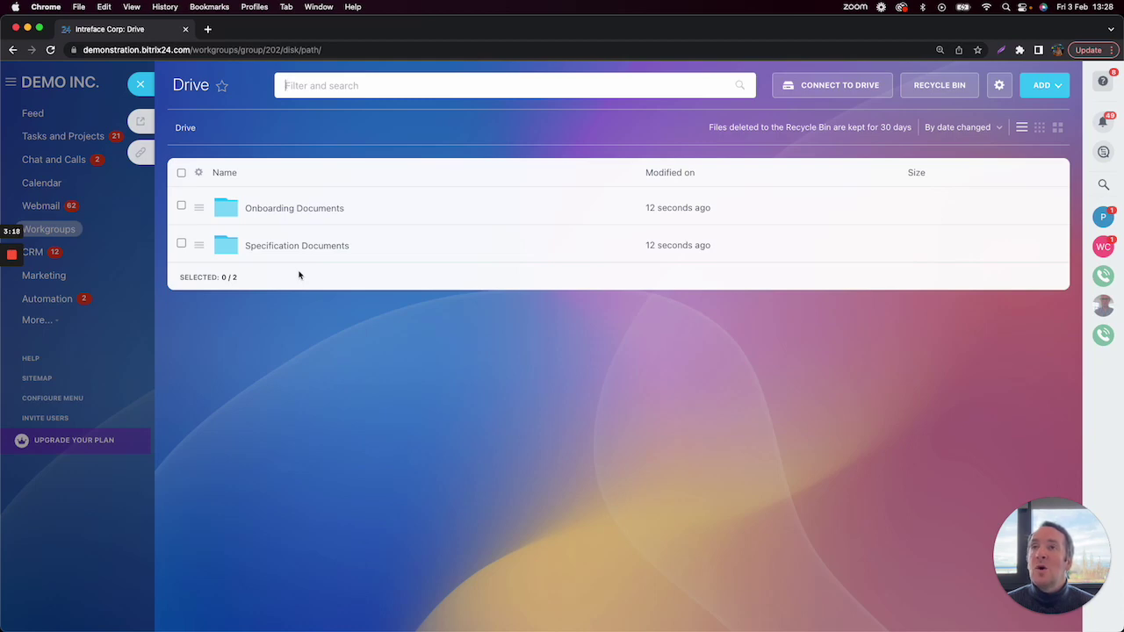
click(141, 84)
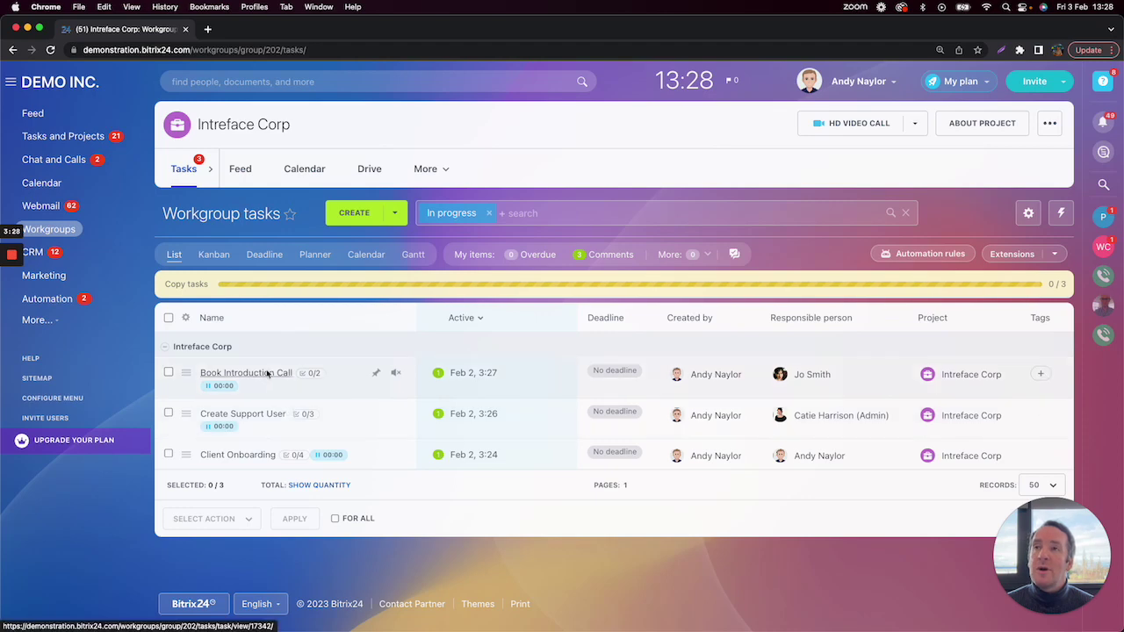
Start a new task template with a deadline of 5 days after task creation and review its additional options and access permissions.
click(67, 143)
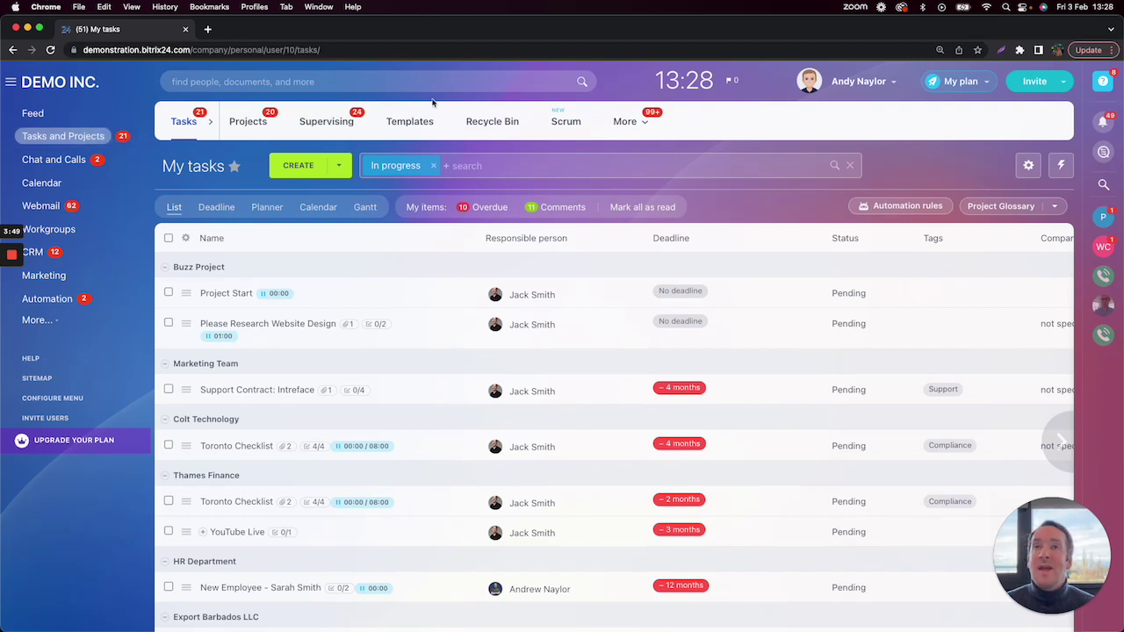
click(404, 125)
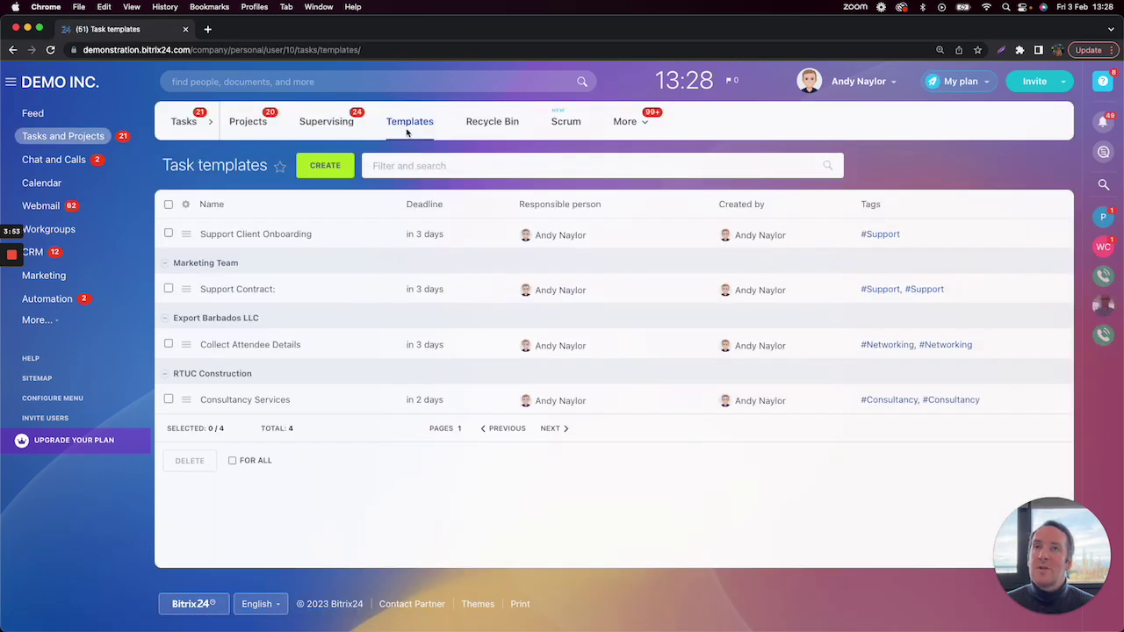
click(322, 166)
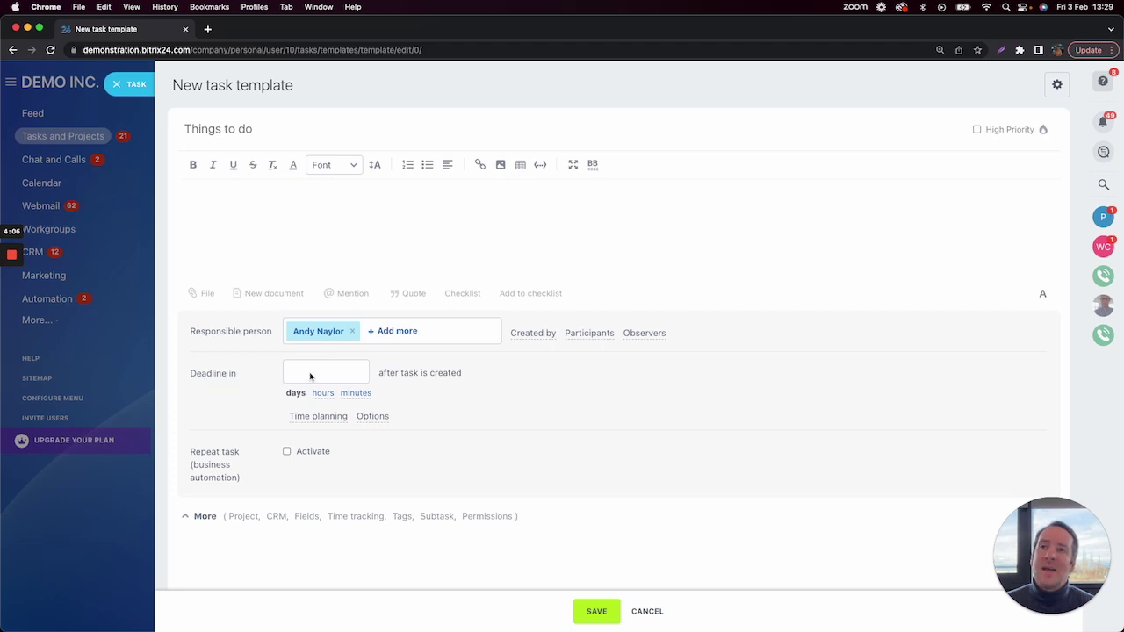
text(5)
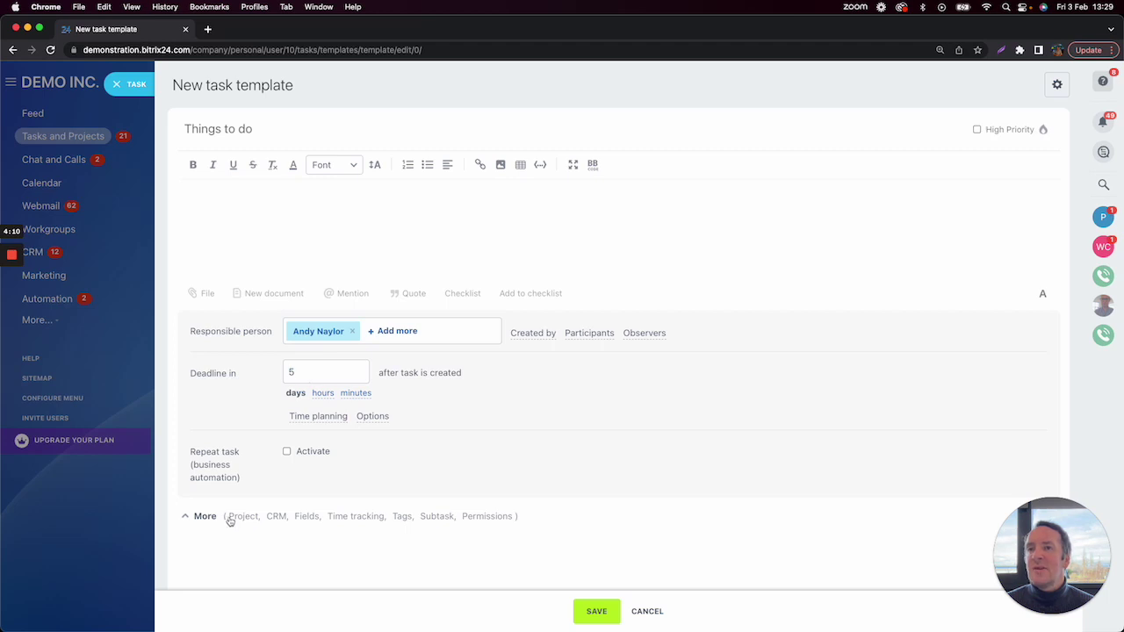
click(197, 518)
scroll(270, 496, down, 7)
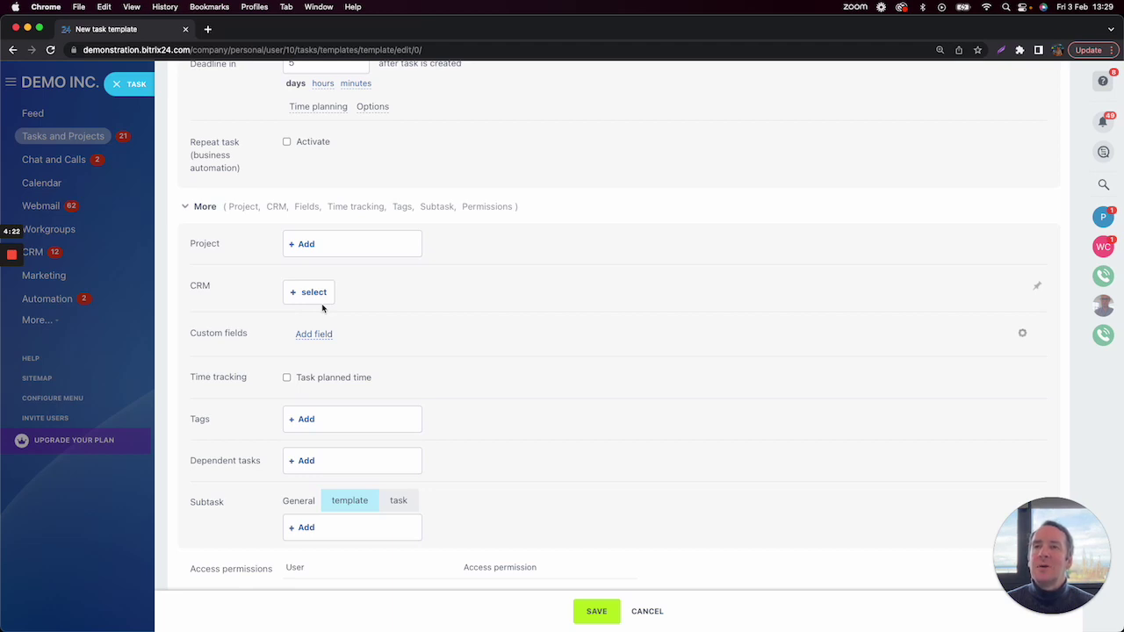
scroll(322, 307, down, 2)
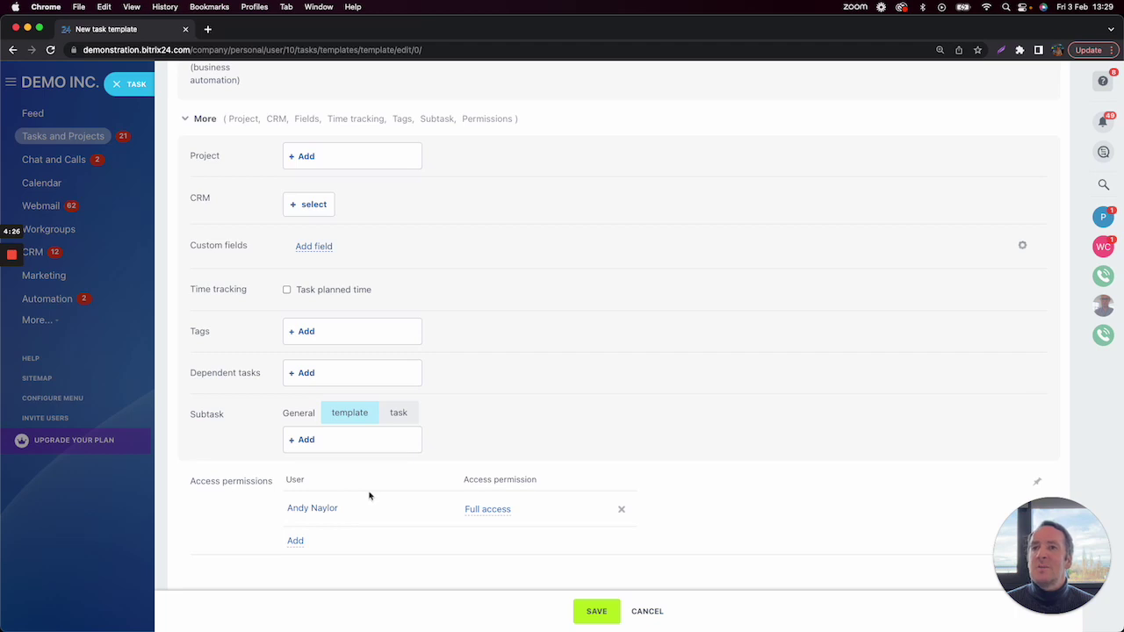
Try giving a second user full access to the new task template, remove that user again and leave the template form.
click(296, 542)
click(367, 384)
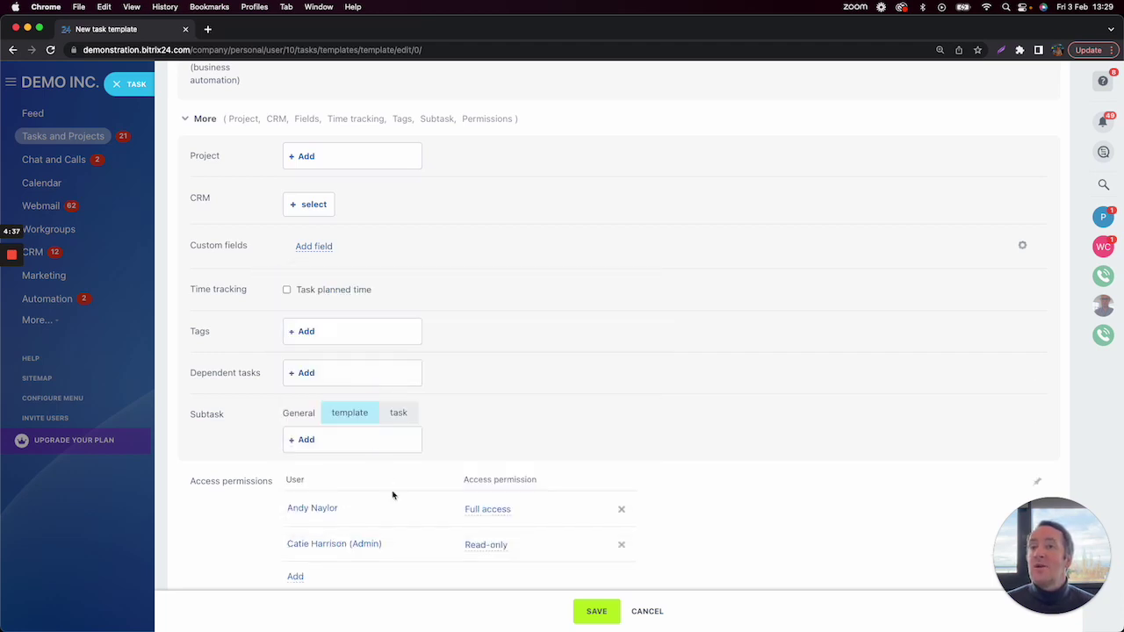
scroll(412, 560, down, 1)
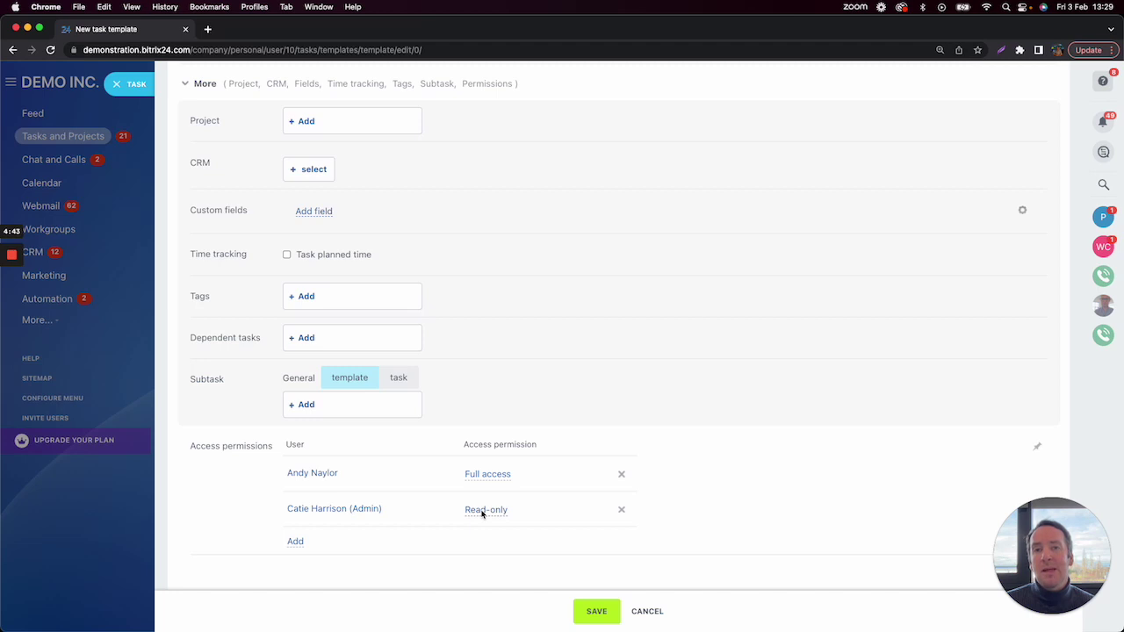
scroll(459, 263, up, 5)
scroll(459, 264, down, 3)
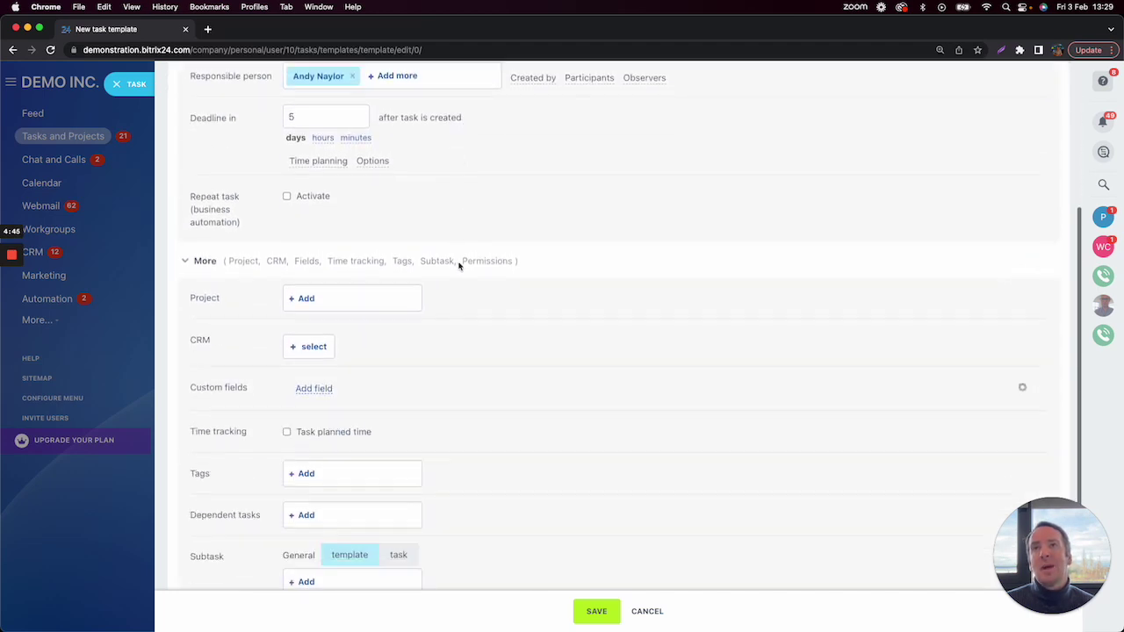
scroll(459, 264, down, 5)
click(485, 509)
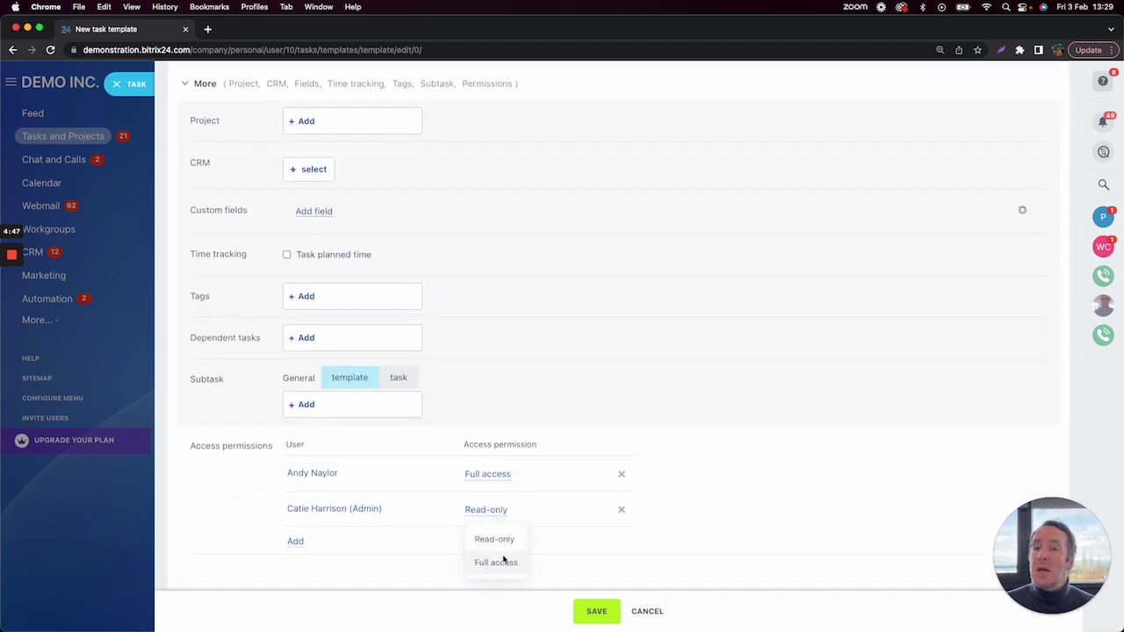
click(503, 565)
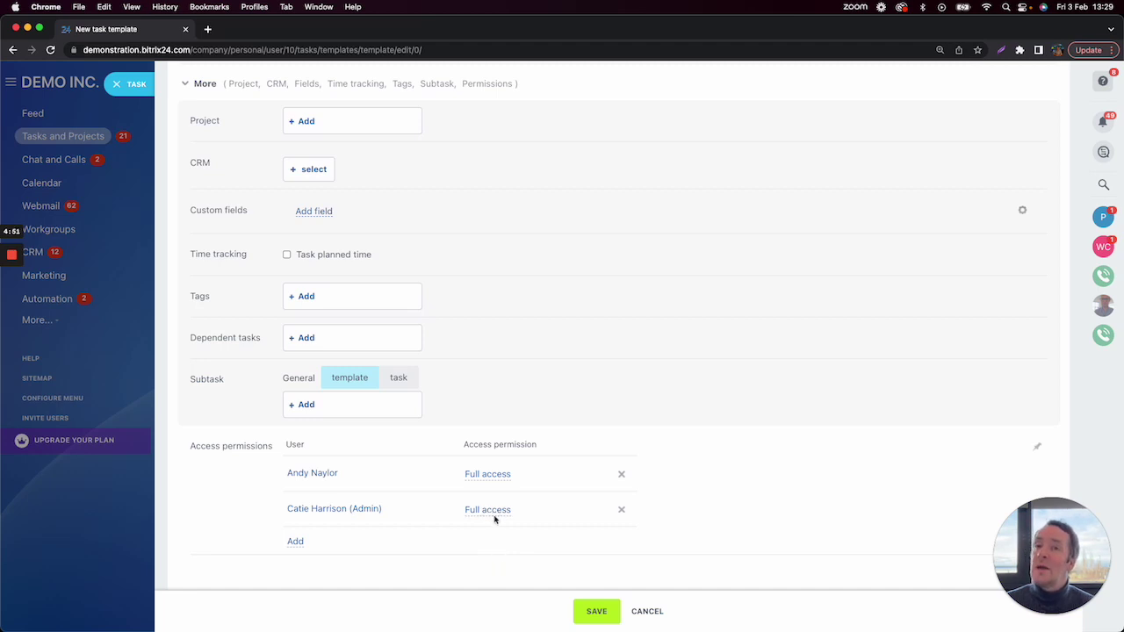
click(621, 509)
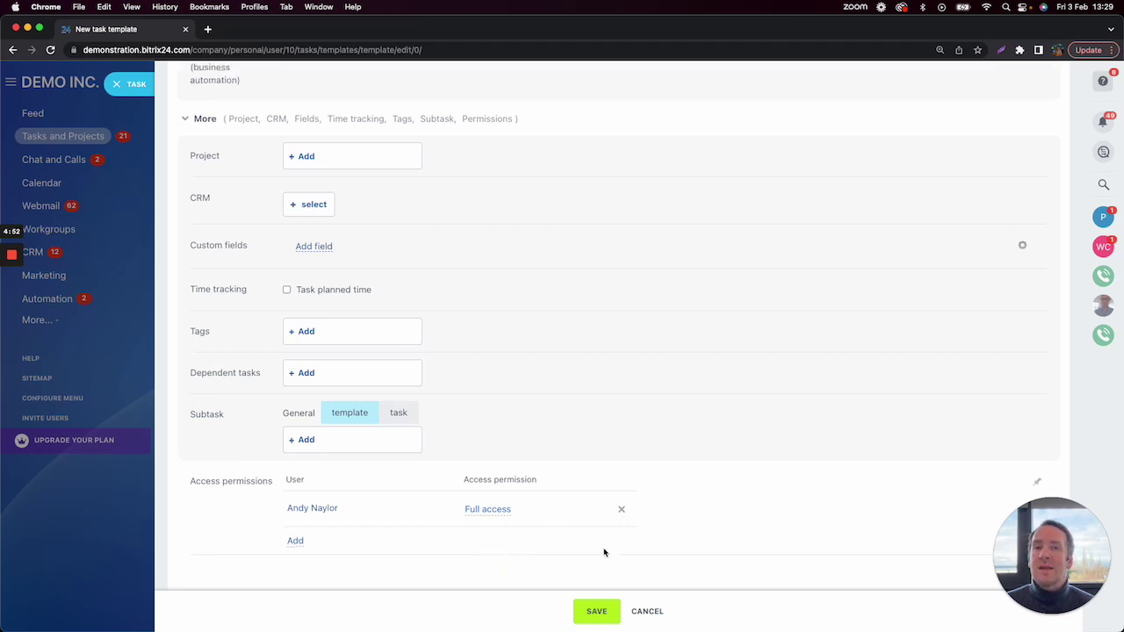
click(583, 608)
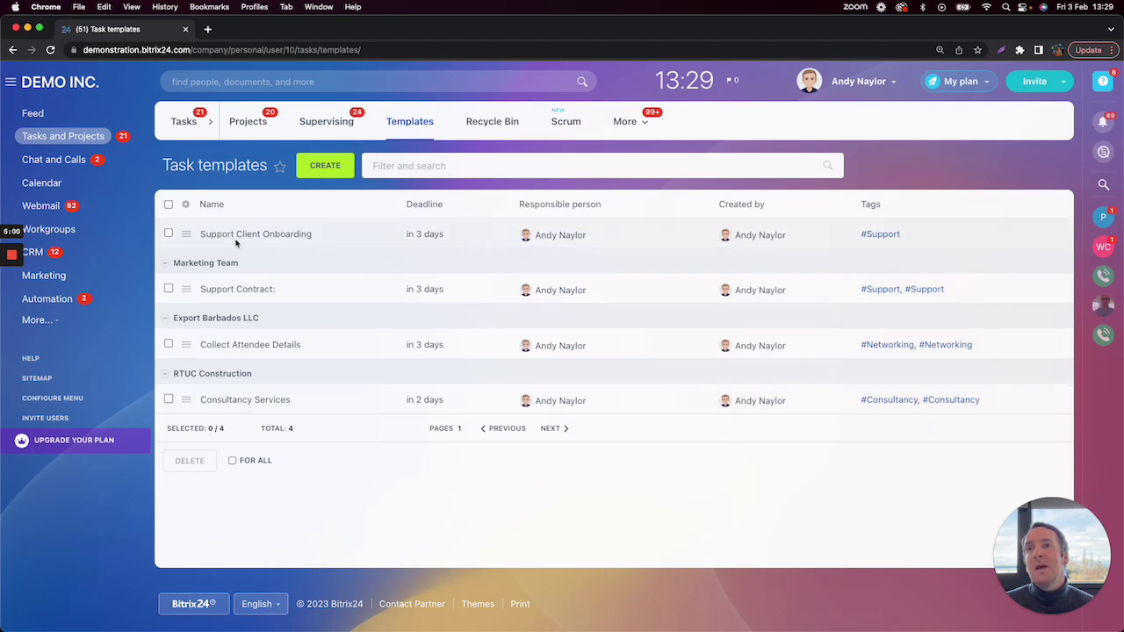
Start a new task in My tasks from the Support Client Onboarding template.
click(185, 121)
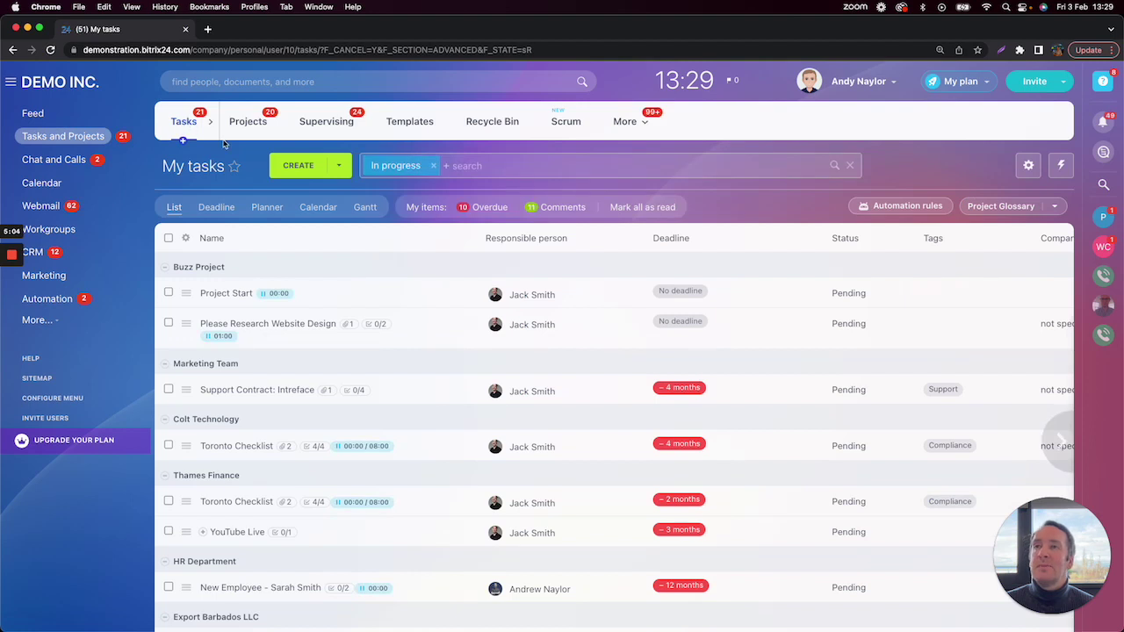
click(341, 166)
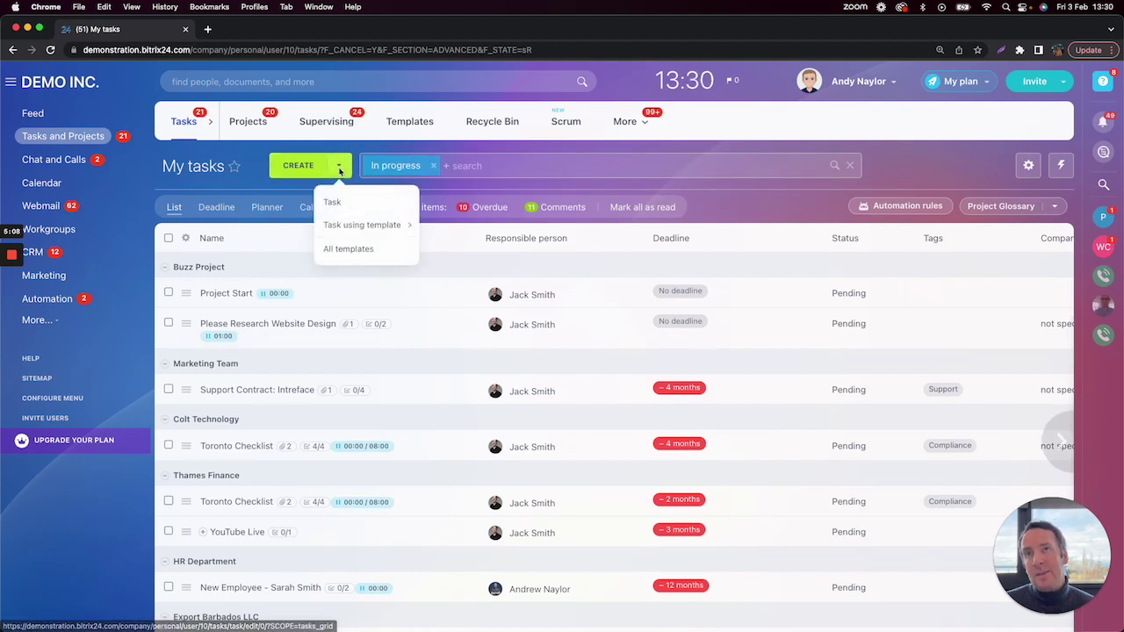
mouse_move(351, 227)
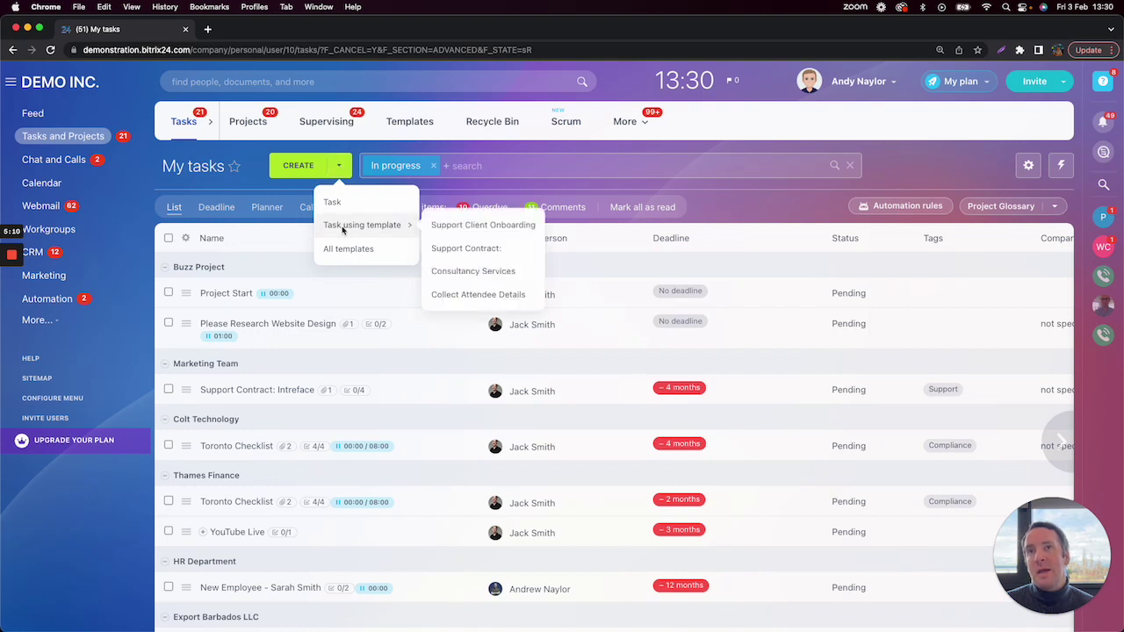
click(490, 229)
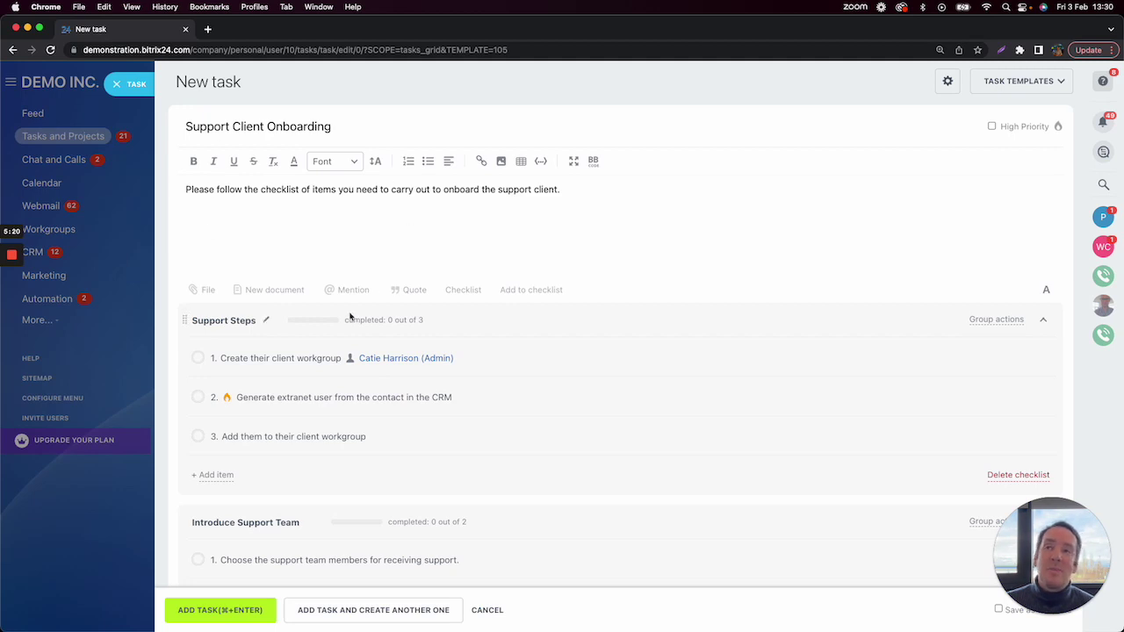
Review the checklists, participants, deadline, tags and additional fields filled in from the template, and add the Support Client Onboarding task.
scroll(353, 299, down, 3)
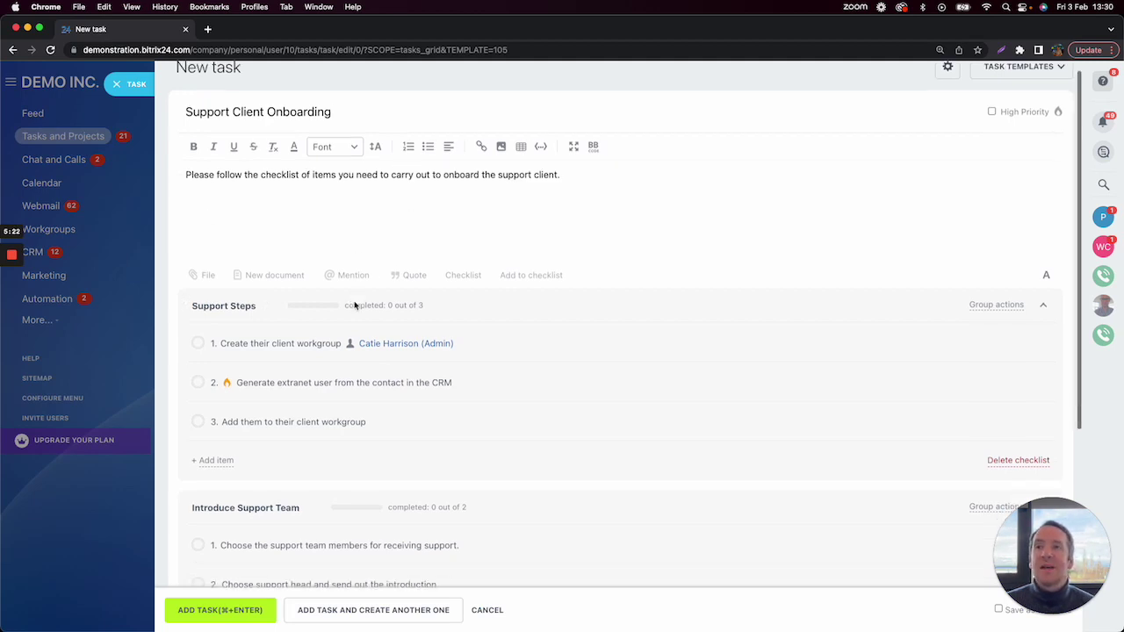
scroll(248, 403, down, 5)
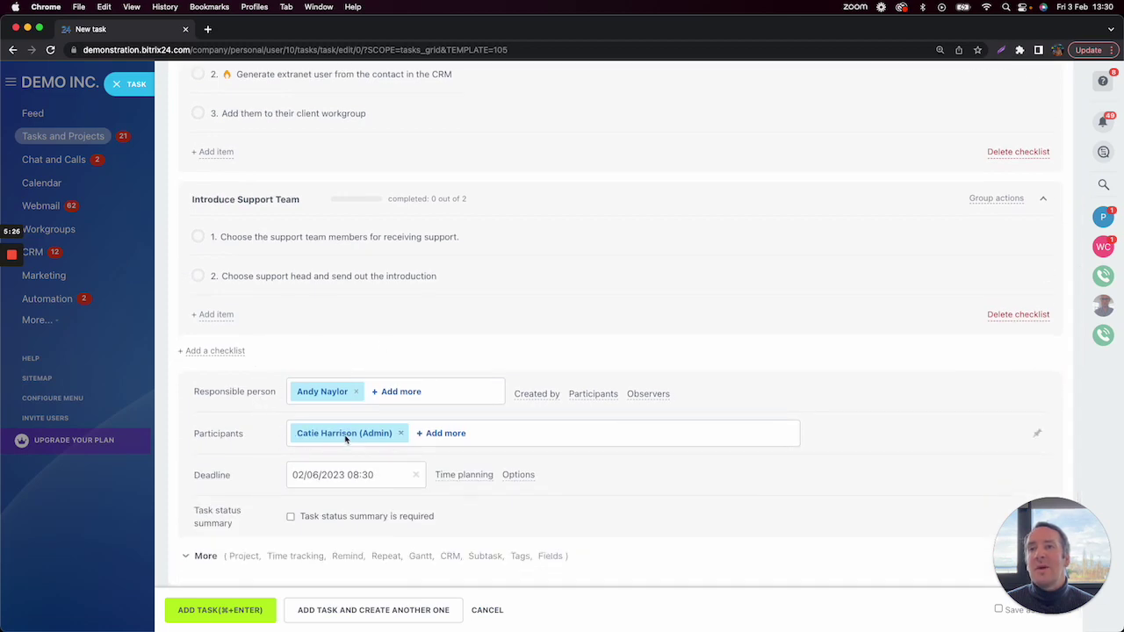
scroll(346, 439, down, 1)
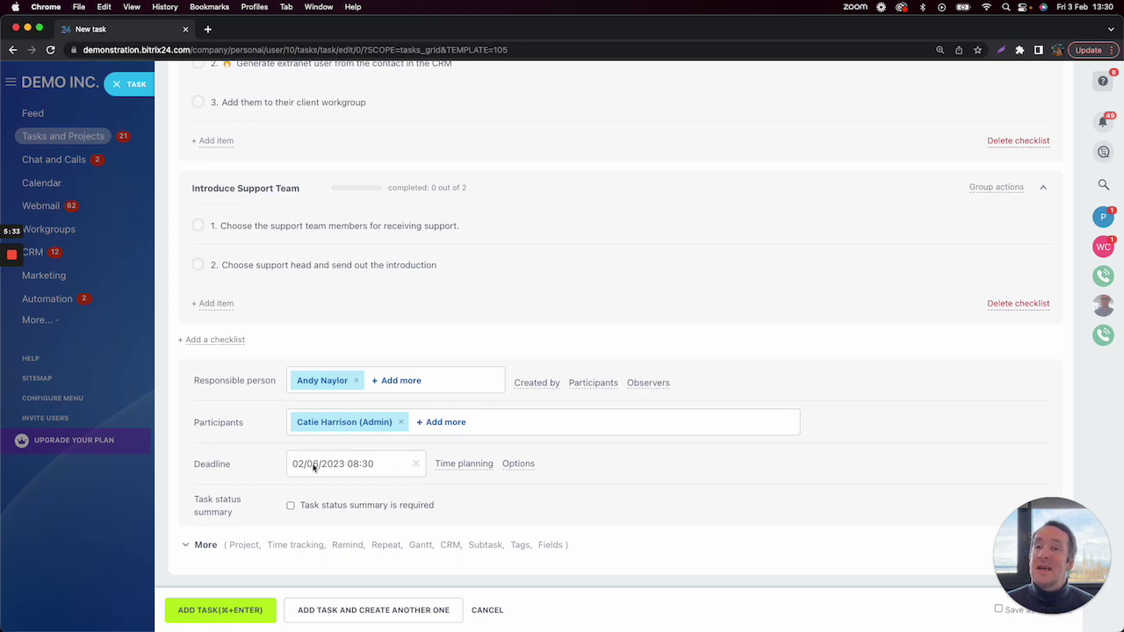
click(205, 550)
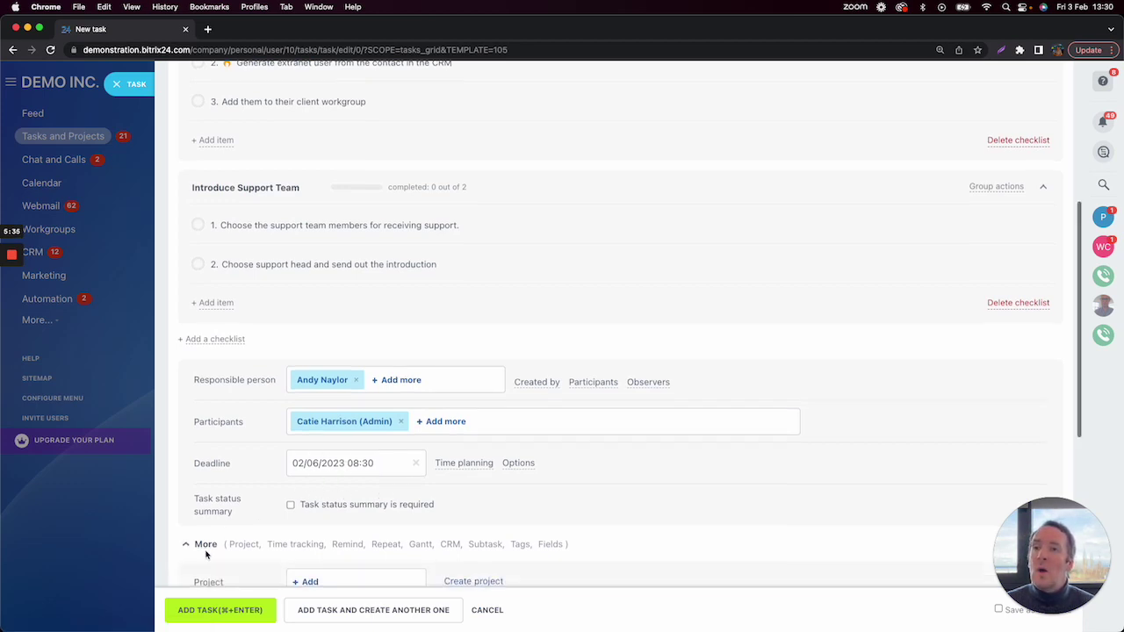
scroll(205, 554, down, 6)
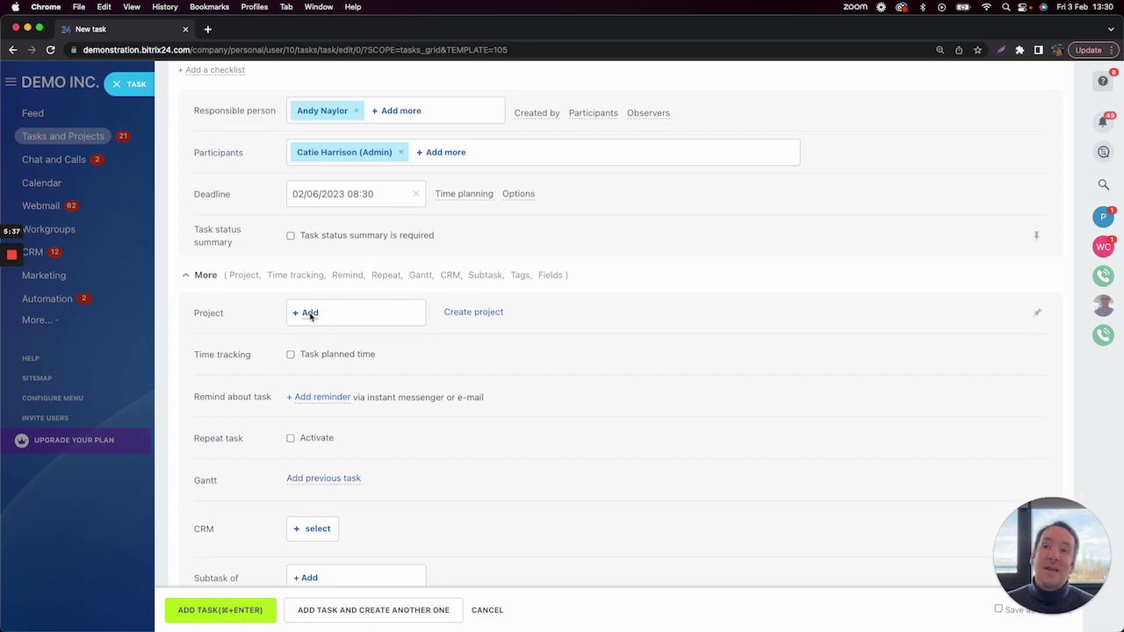
scroll(330, 409, down, 2)
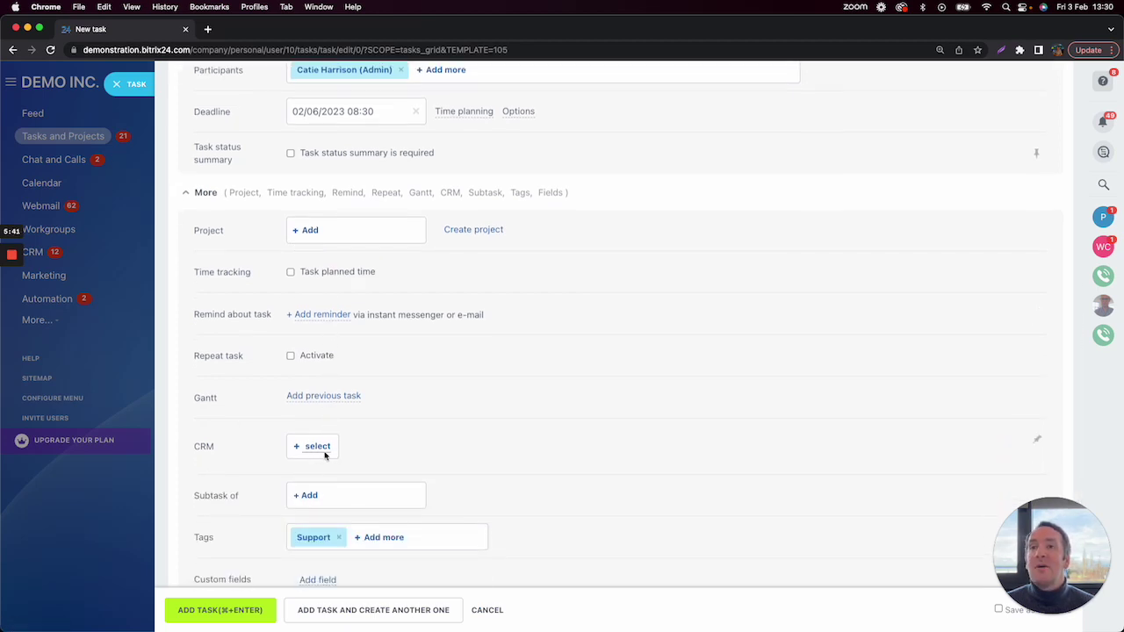
scroll(321, 454, down, 1)
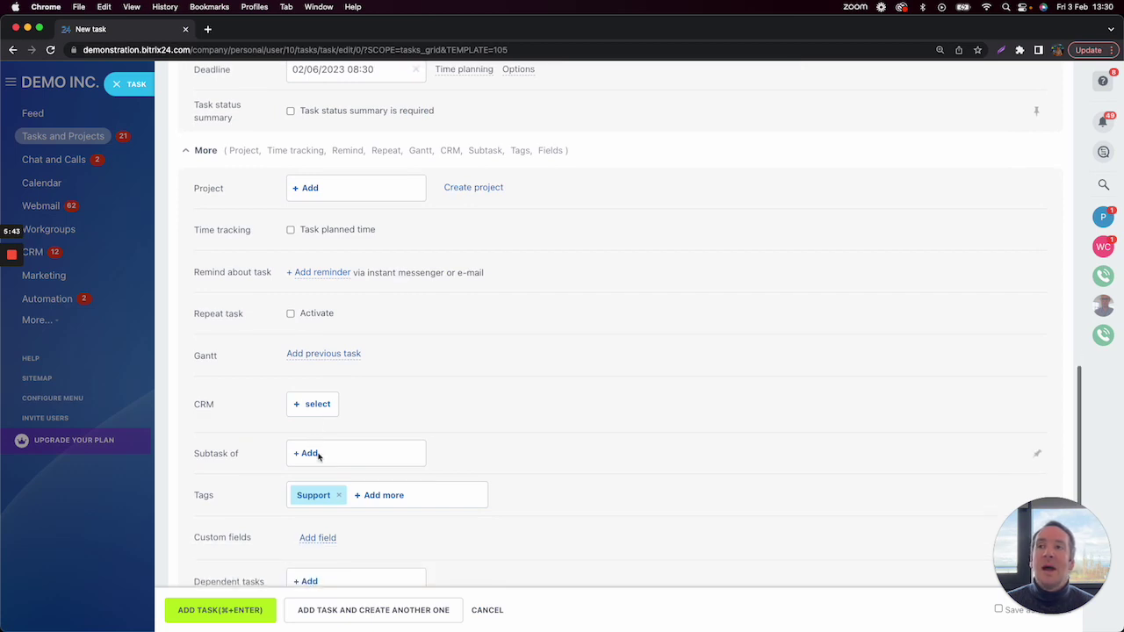
scroll(309, 446, down, 2)
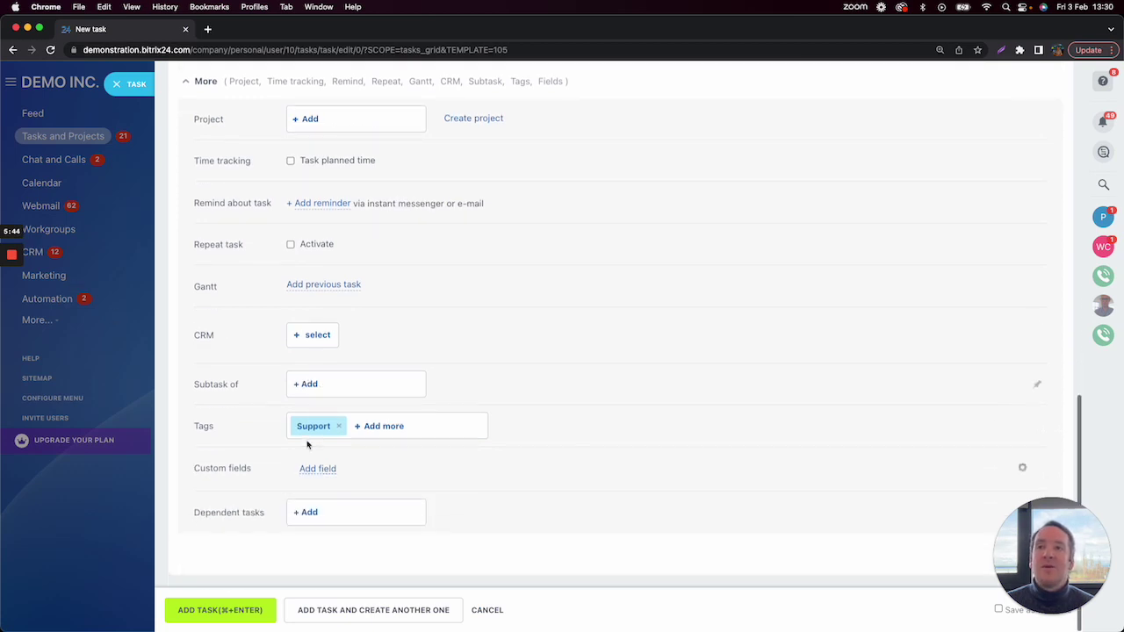
click(226, 609)
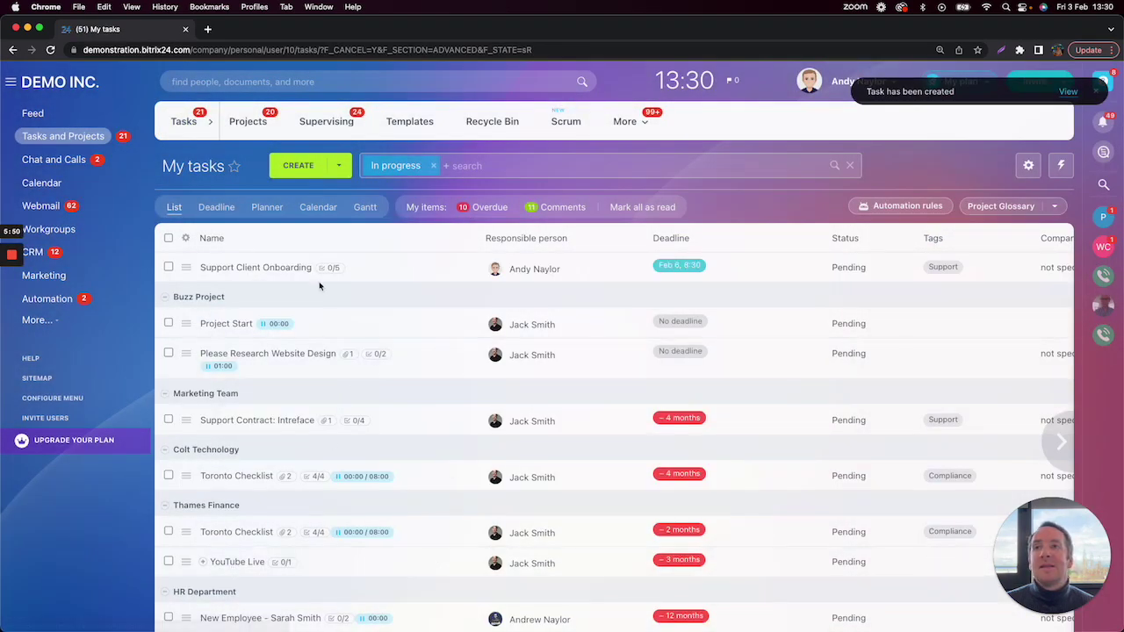
Open the new Support Client Onboarding task, examine its Support Steps and Introduce Support Team checklists, and close it.
click(284, 269)
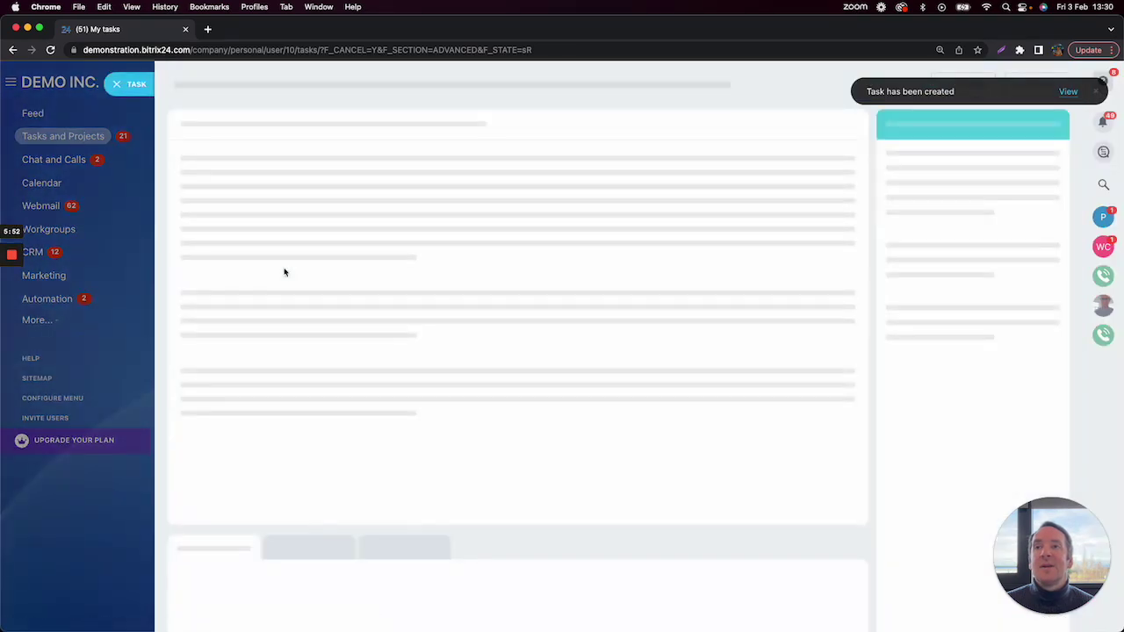
scroll(283, 272, down, 5)
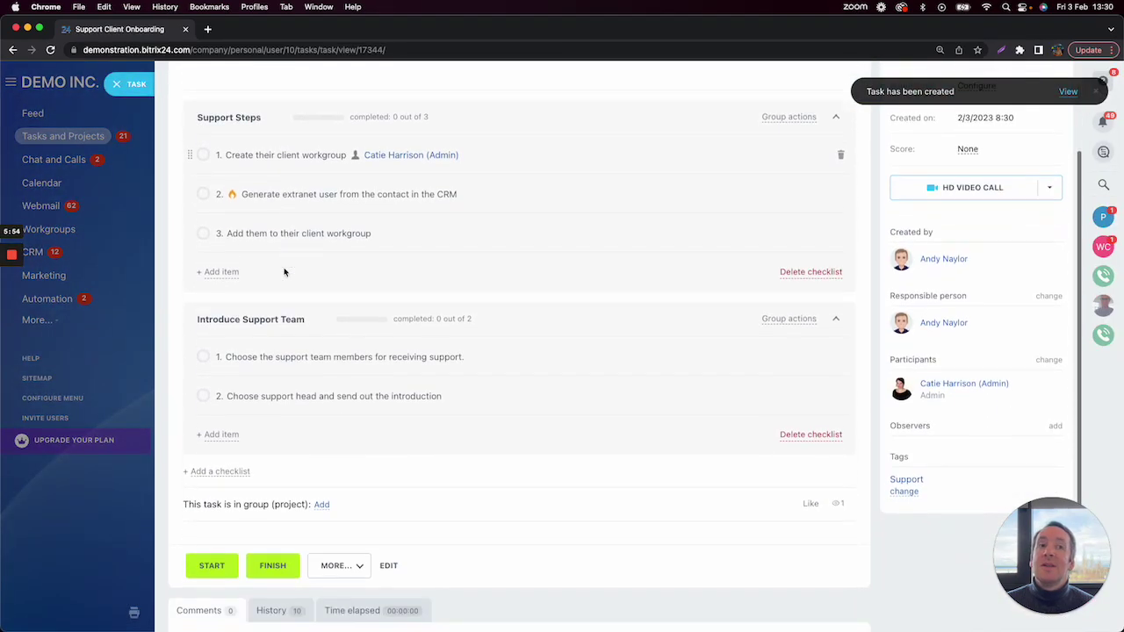
scroll(312, 97, up, 2)
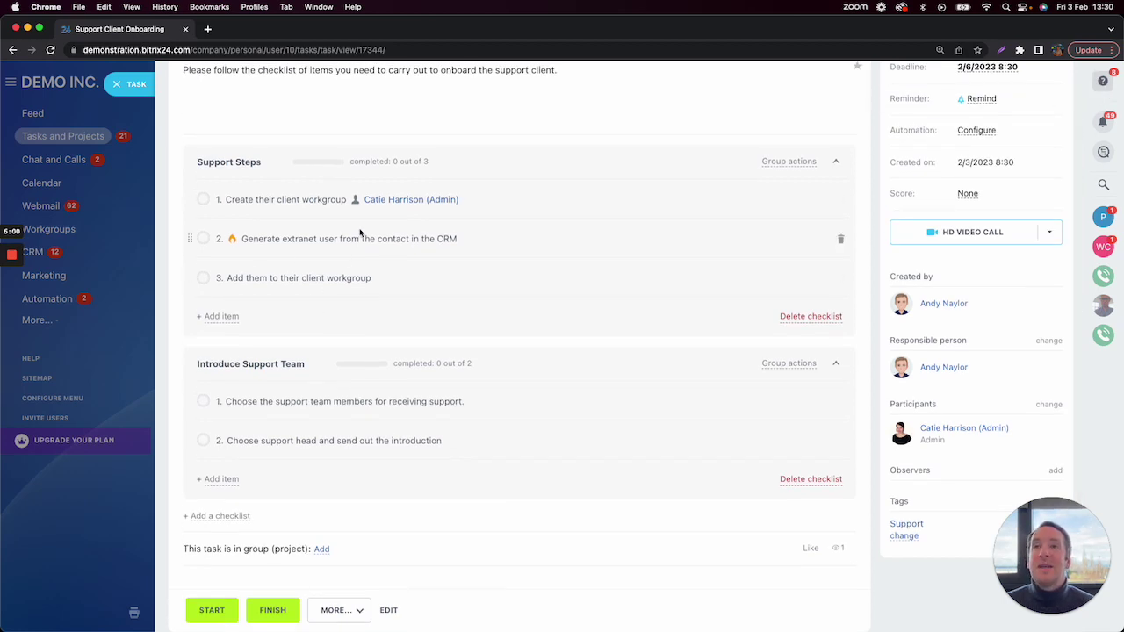
click(114, 83)
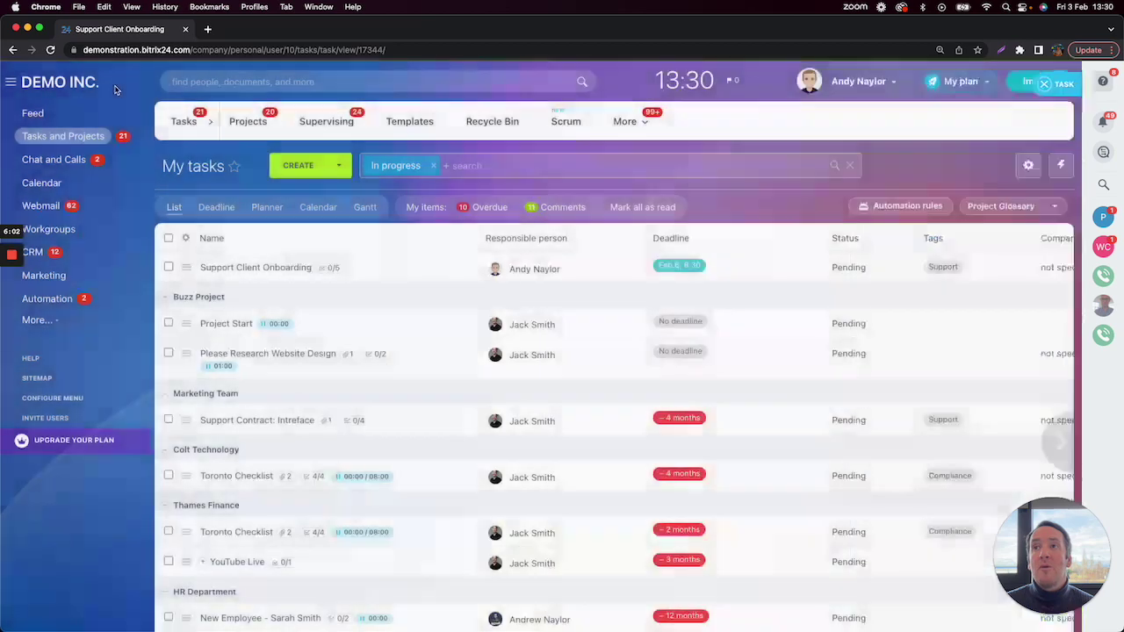
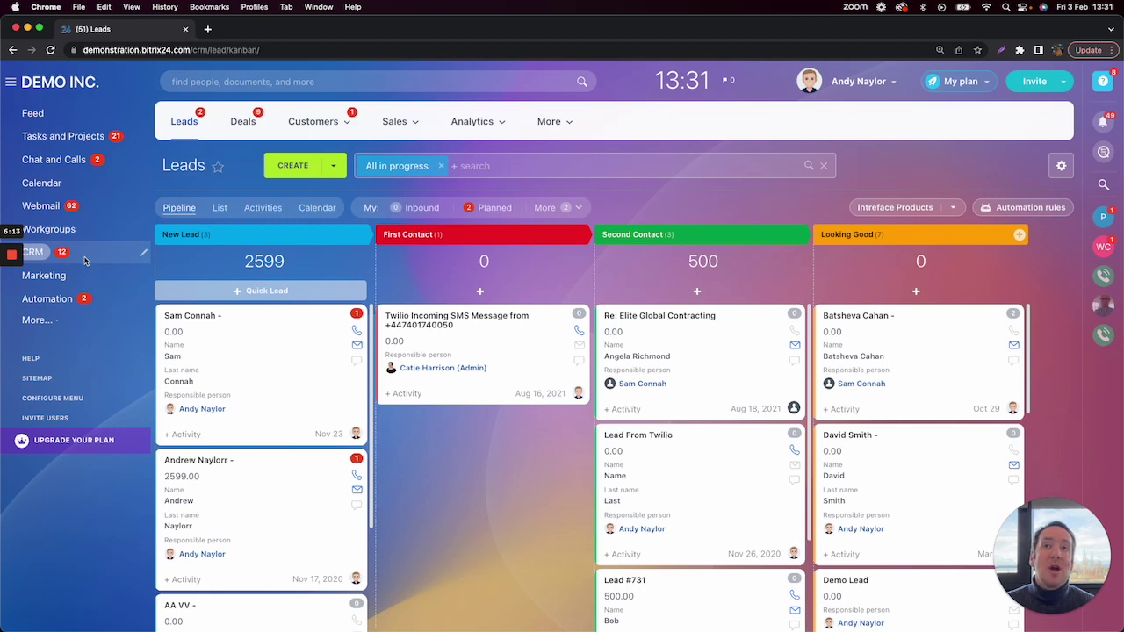
Open the Automation section of the CRM settings.
click(548, 121)
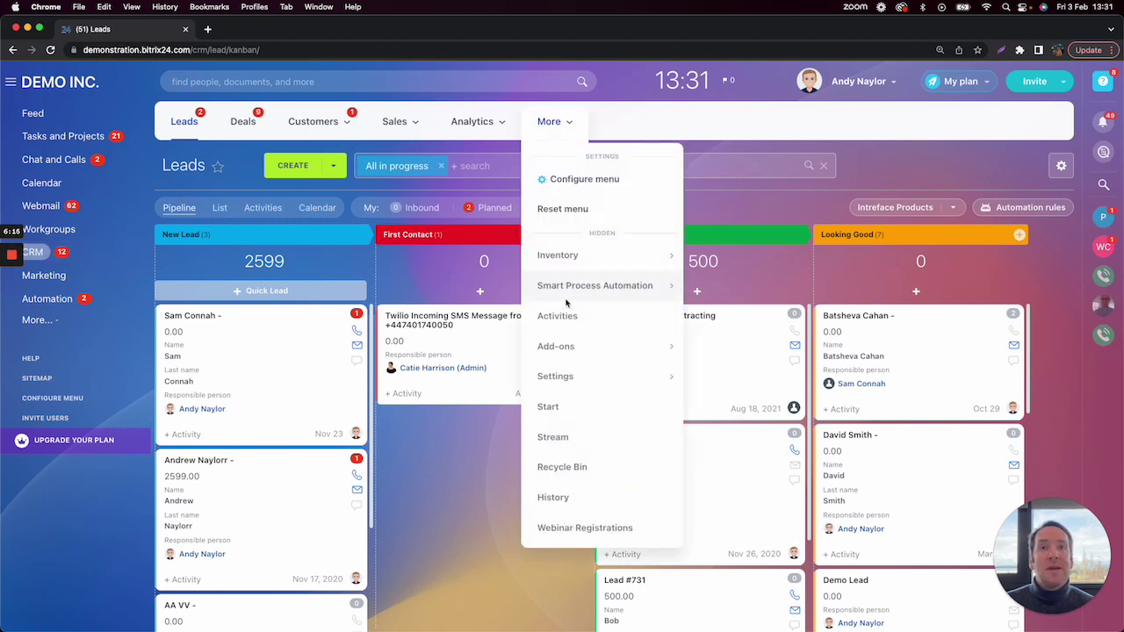
mouse_move(568, 382)
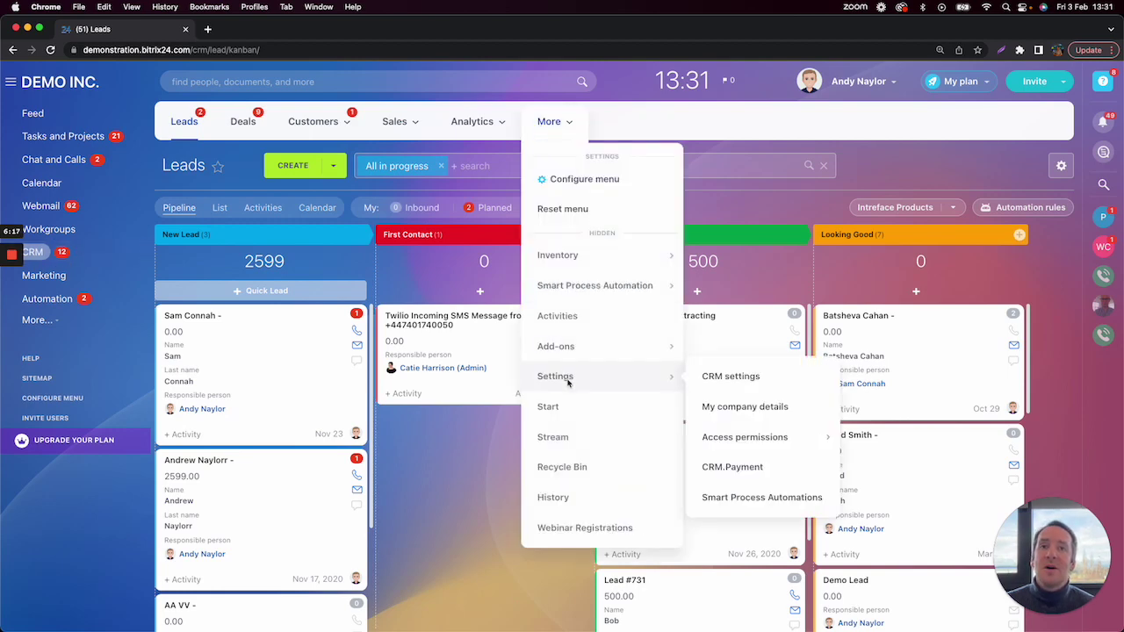
click(730, 377)
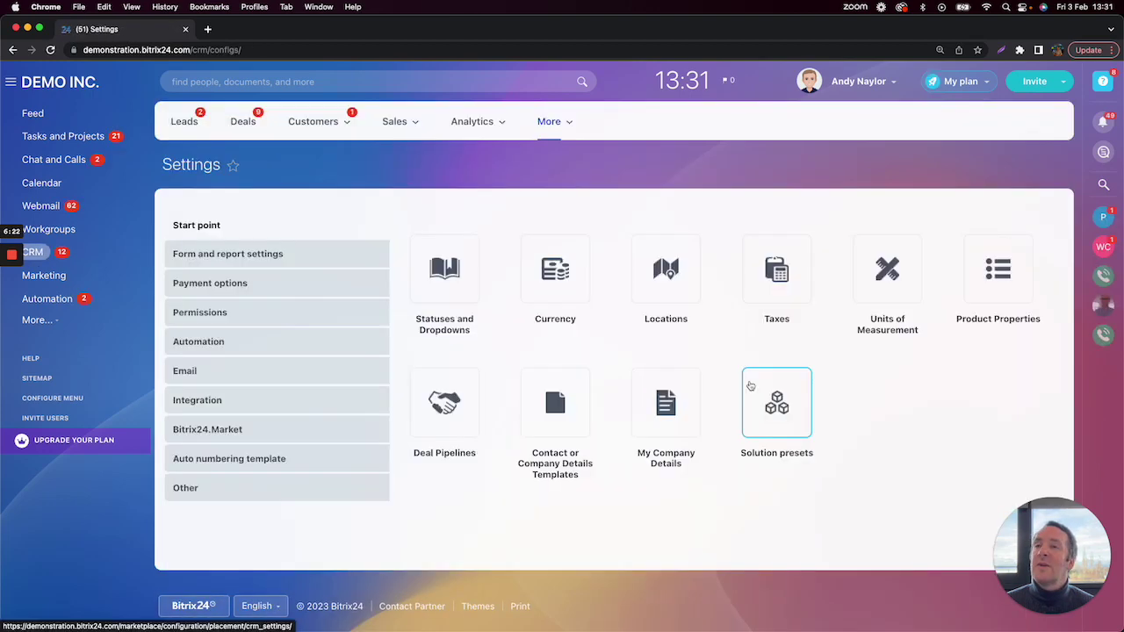
click(237, 343)
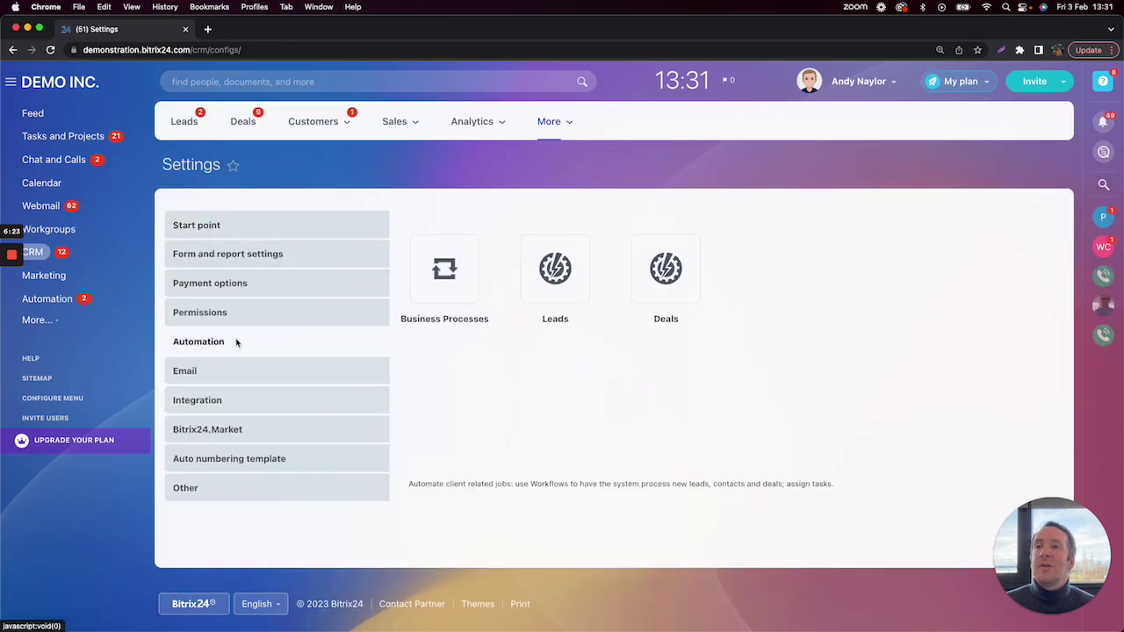
Open the Client Onboarding template from the company workflow templates in Business Processes.
click(444, 270)
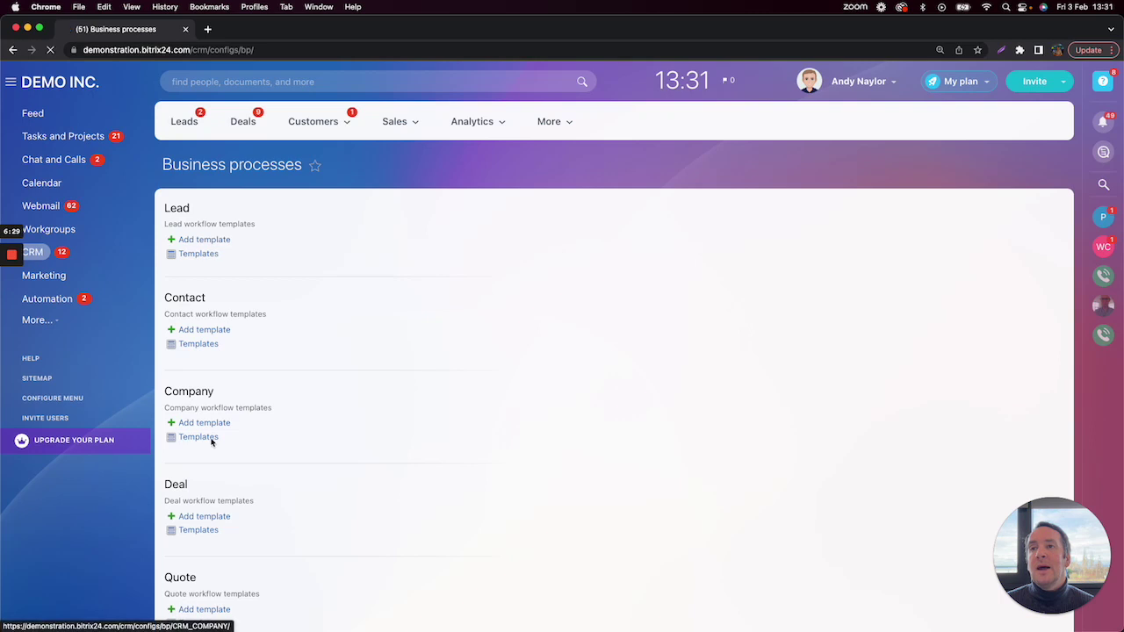
click(212, 439)
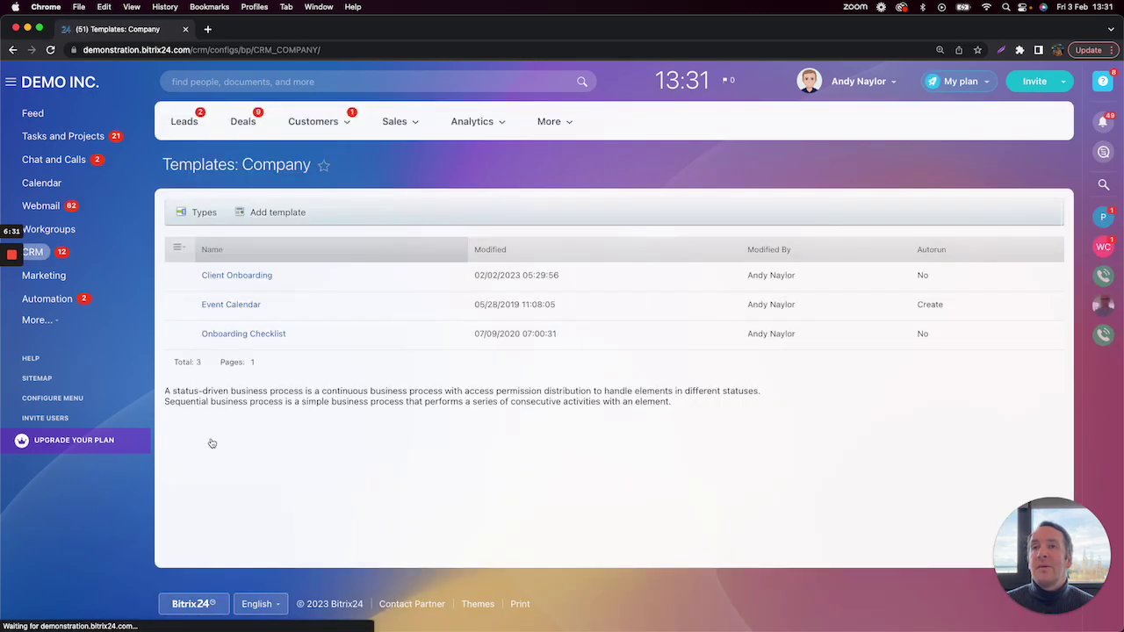
click(252, 278)
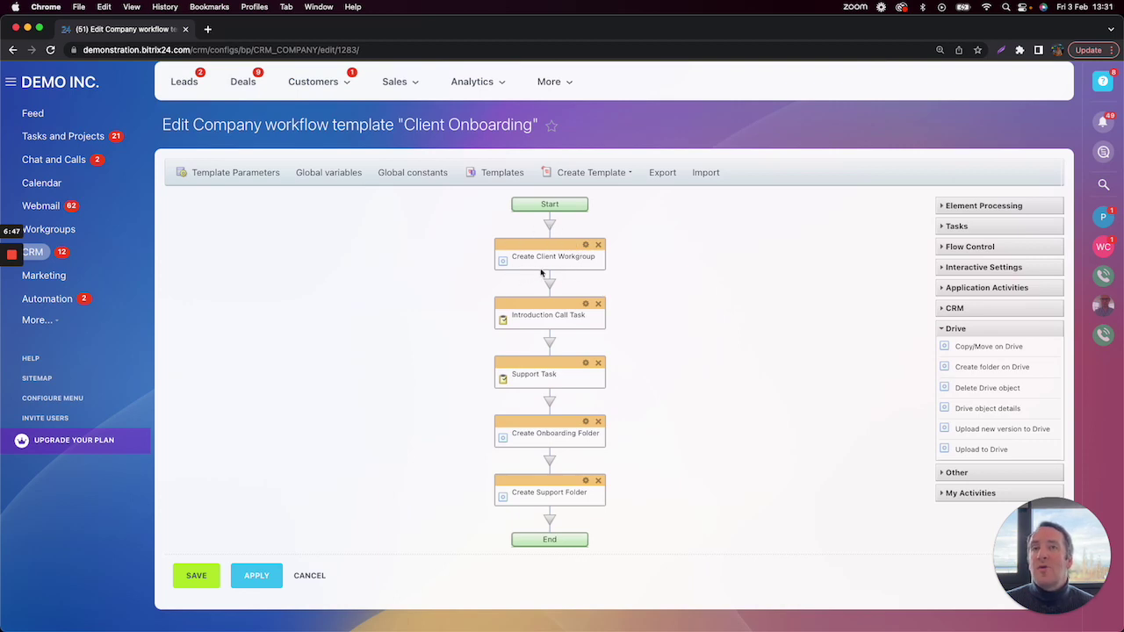
Examine the activities that can be inserted after Start, including Create new workgroup in the Other category, without adding any.
click(550, 230)
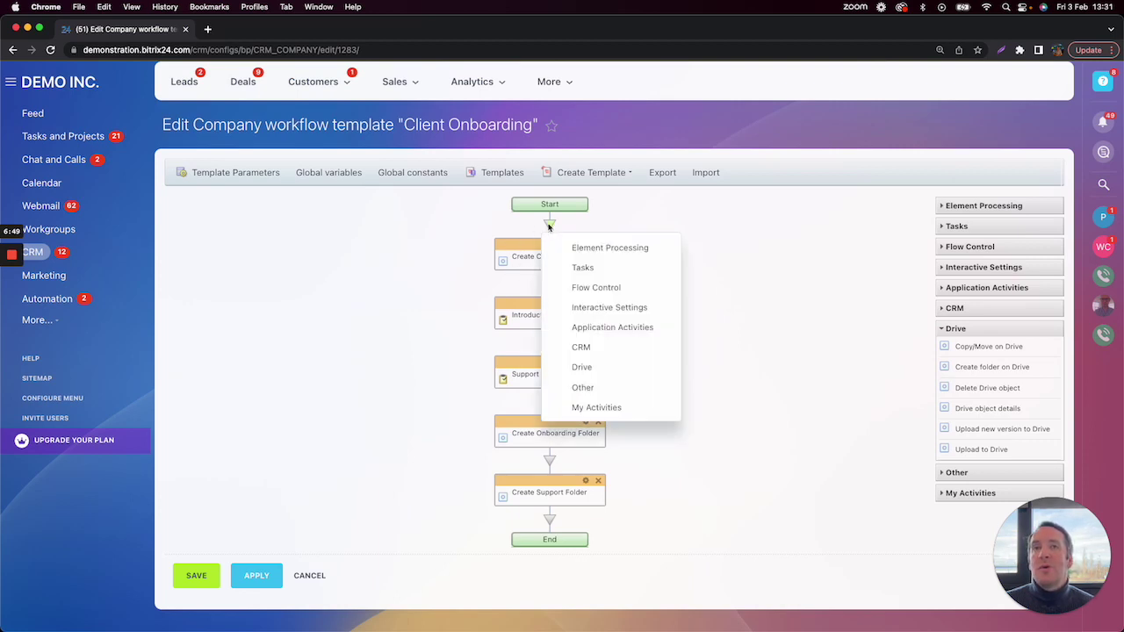
mouse_move(586, 386)
scroll(791, 263, up, 1)
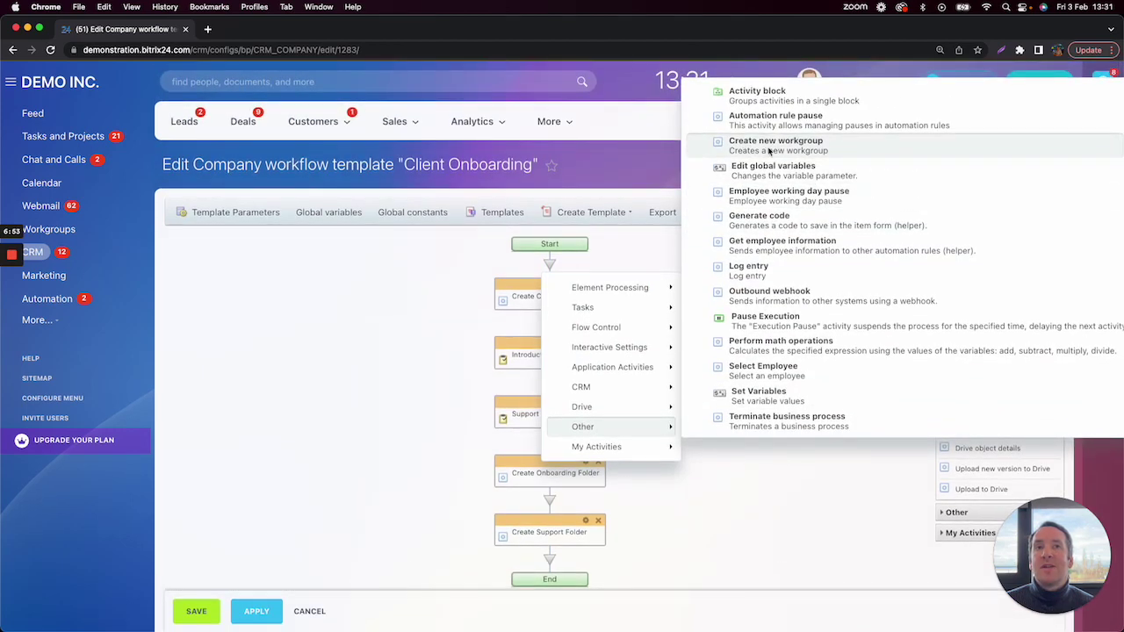
click(459, 323)
scroll(495, 378, down, 2)
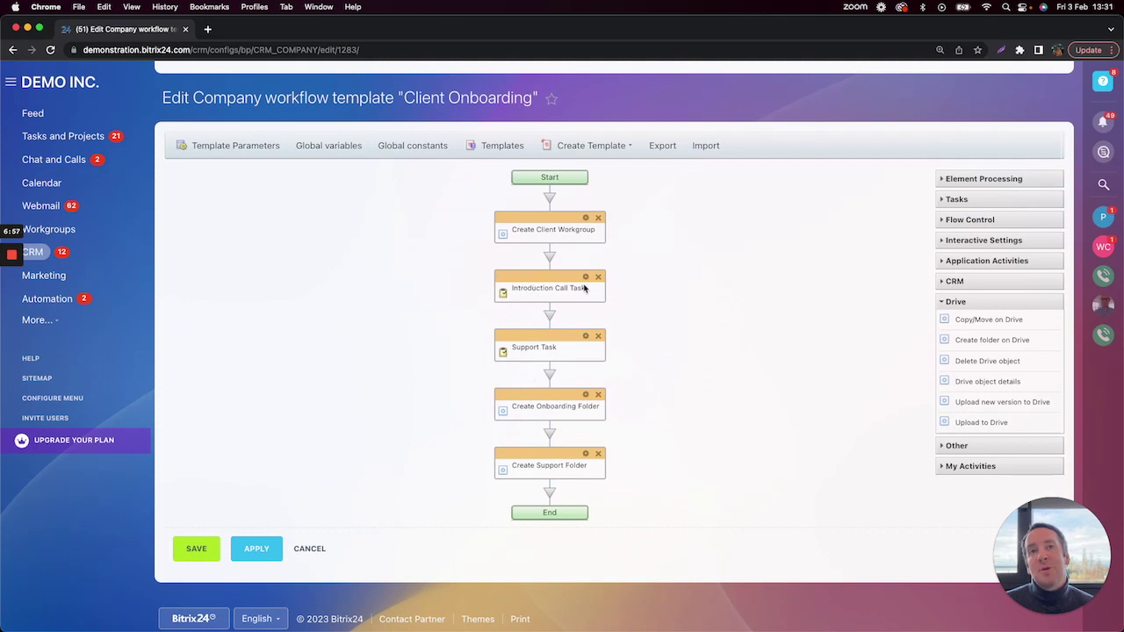
Examine the Support Task activity's parameters, including responsible person, deadline and social network group, and close them without saving.
click(586, 336)
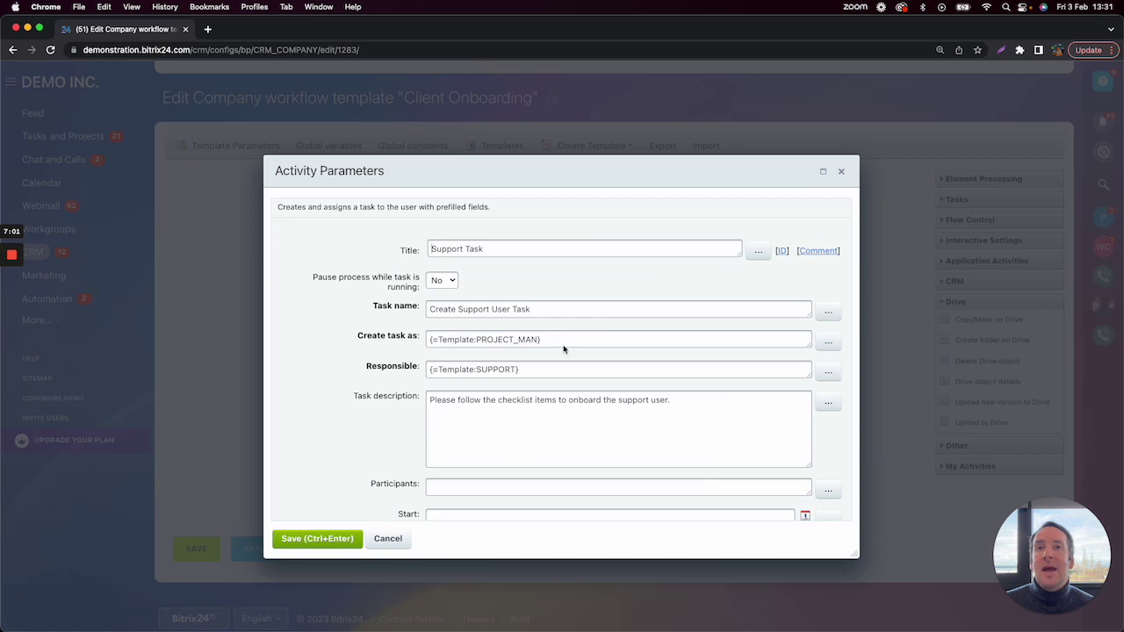
scroll(566, 346, down, 6)
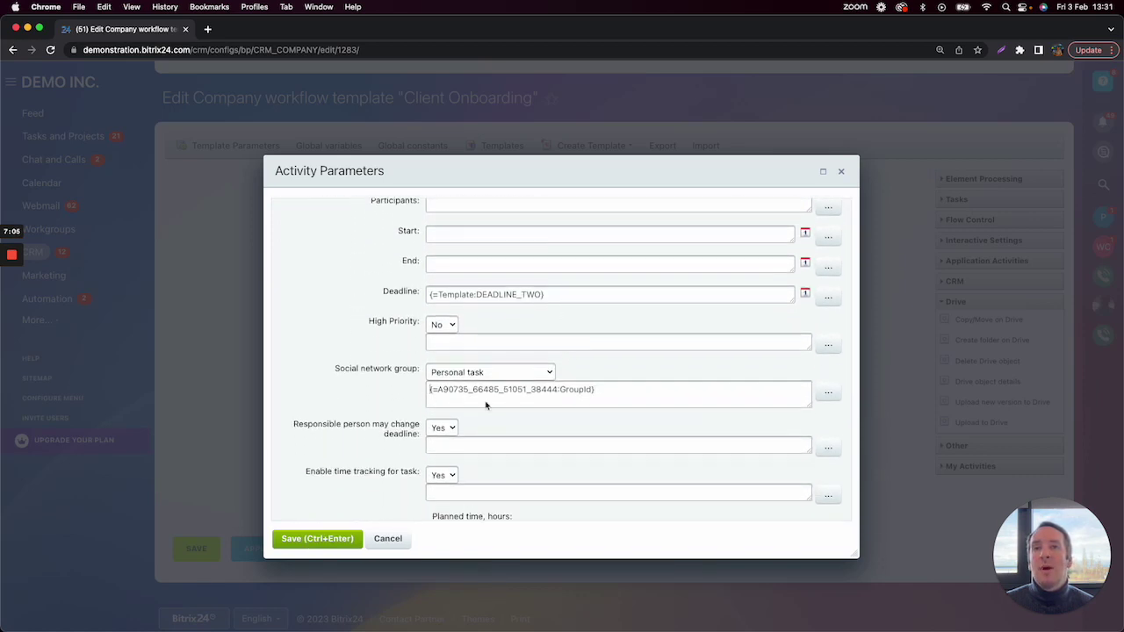
click(392, 543)
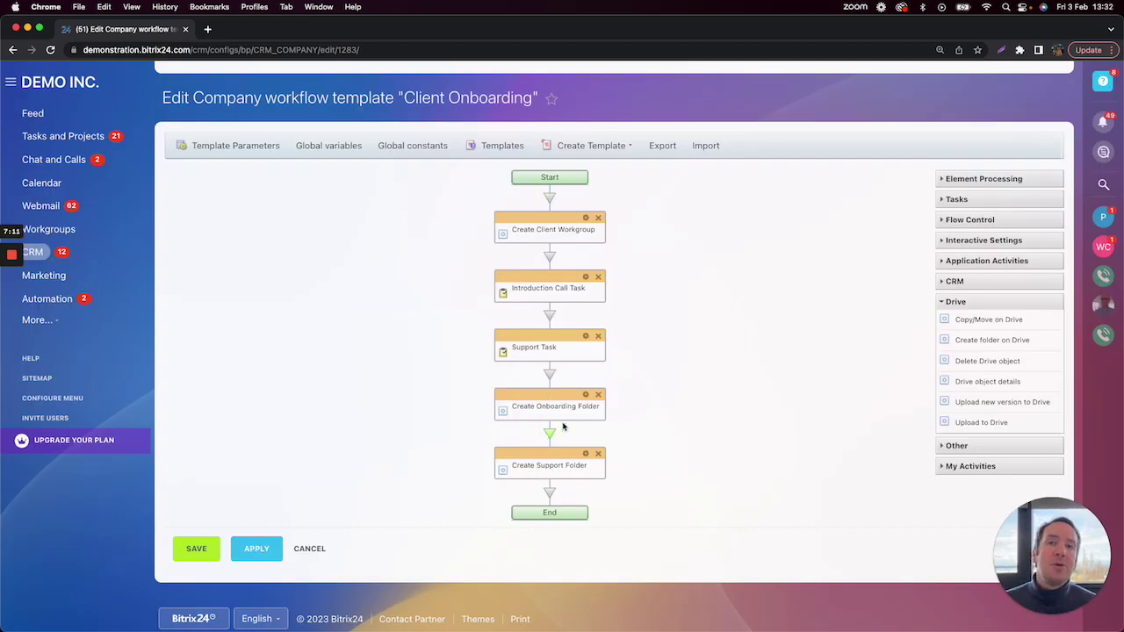
Review the template's general settings and run parameters, close them unchanged, and save the Client Onboarding workflow template.
scroll(521, 421, up, 2)
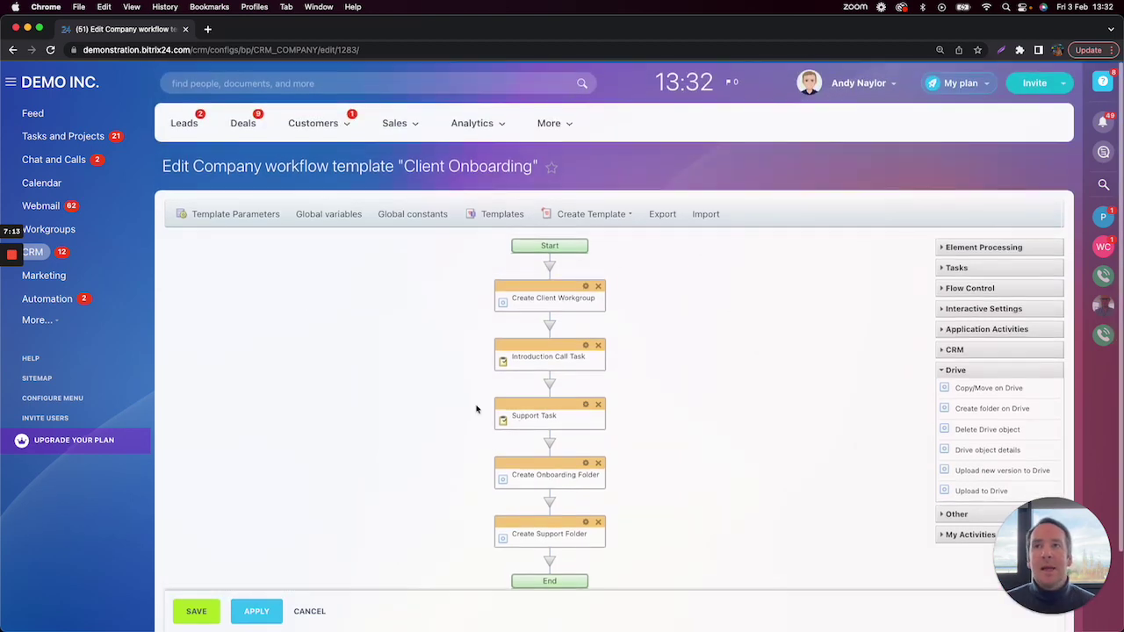
click(243, 216)
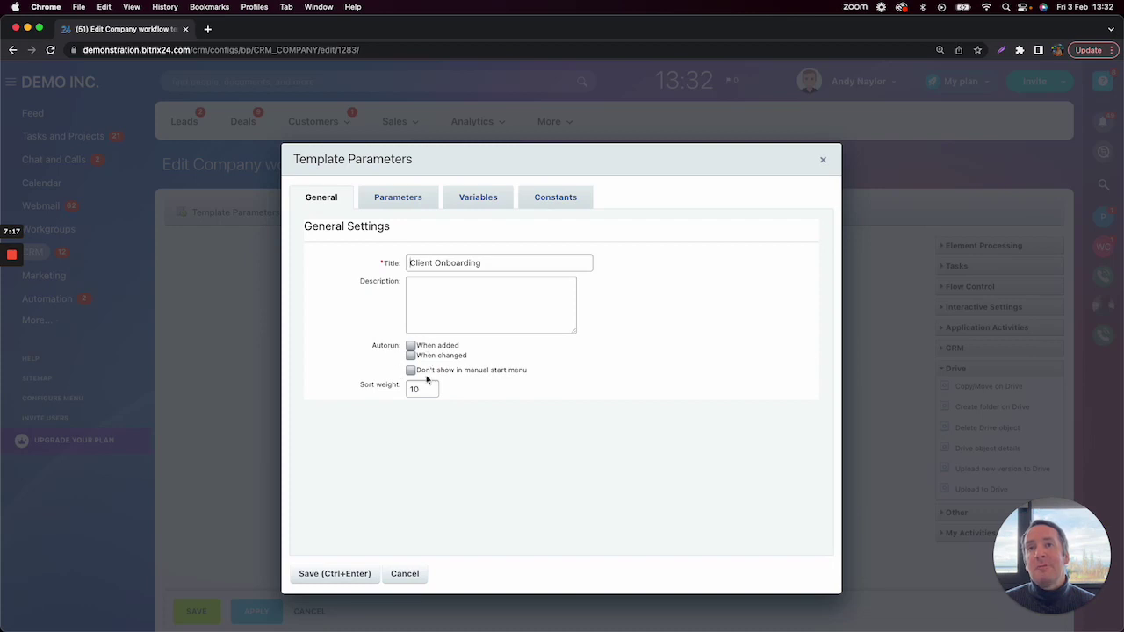
click(395, 200)
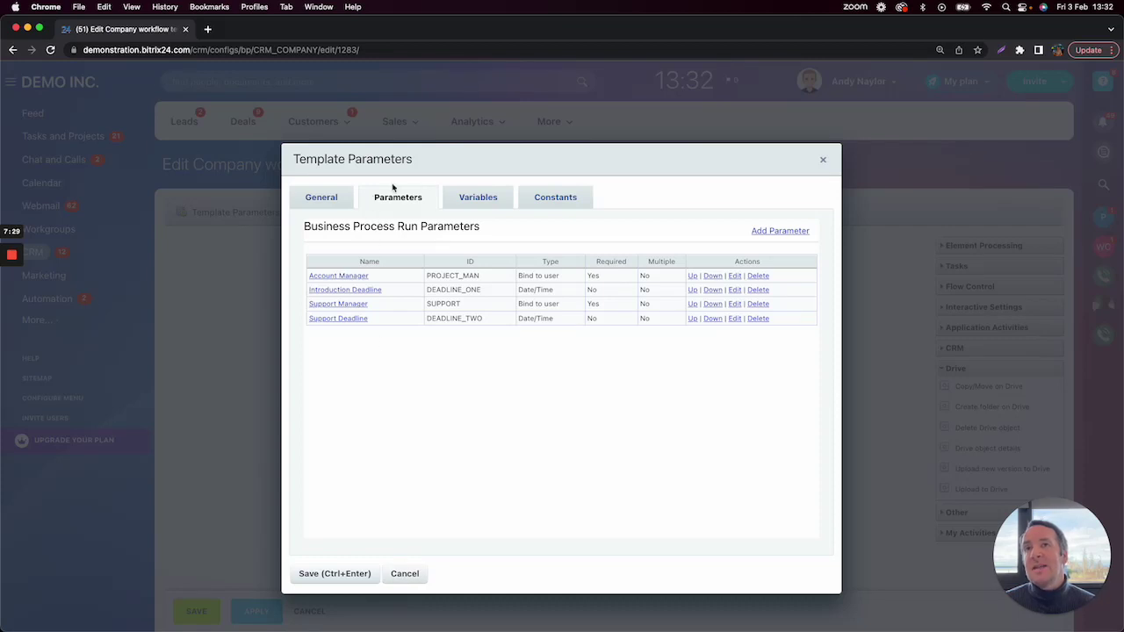
click(407, 575)
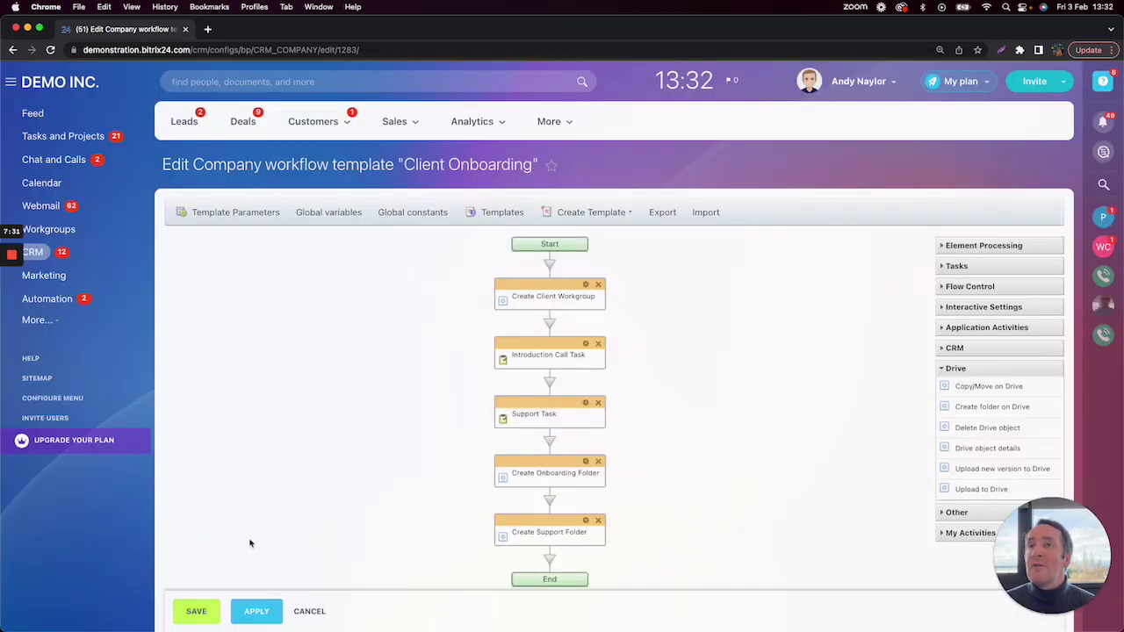
click(196, 611)
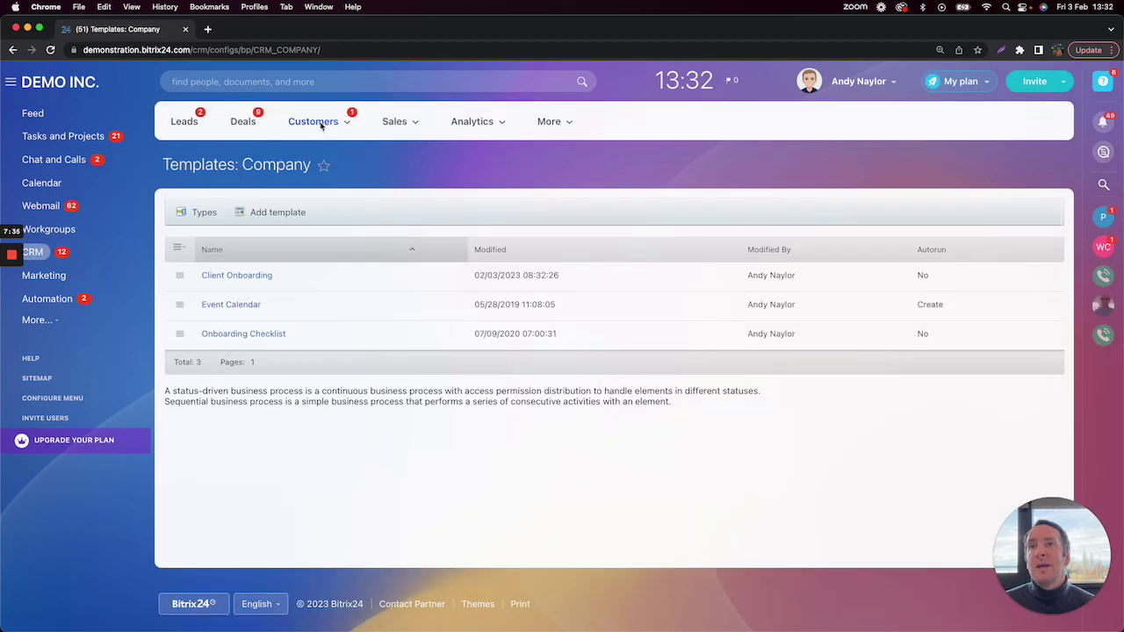
Open the Bitrix24 company record and launch the Client Onboarding workflow for it.
mouse_move(321, 124)
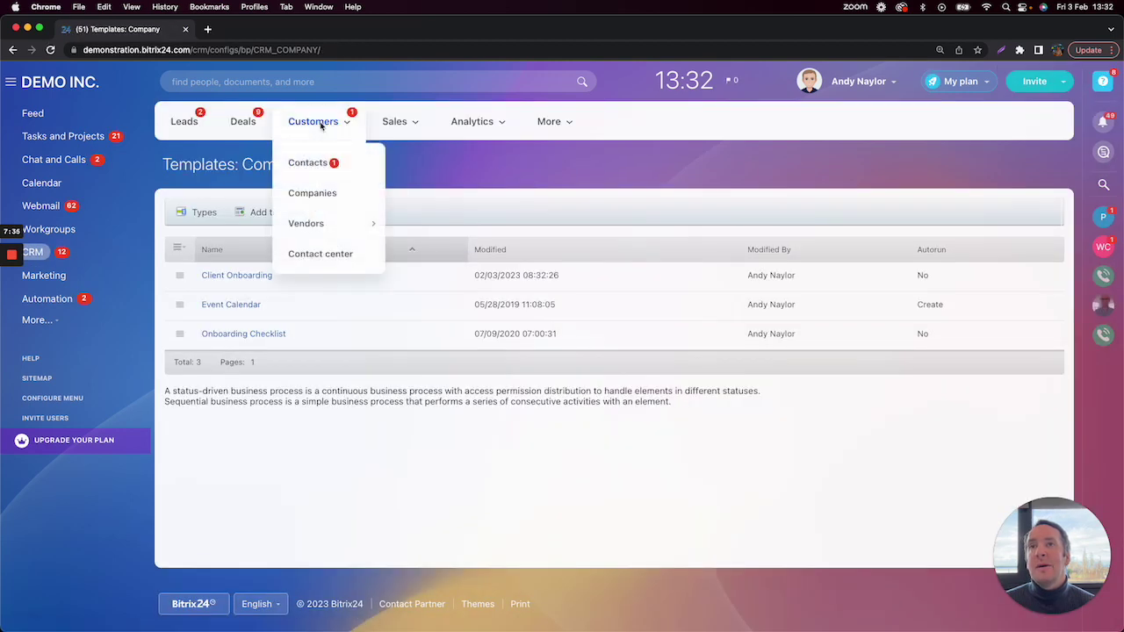
click(322, 194)
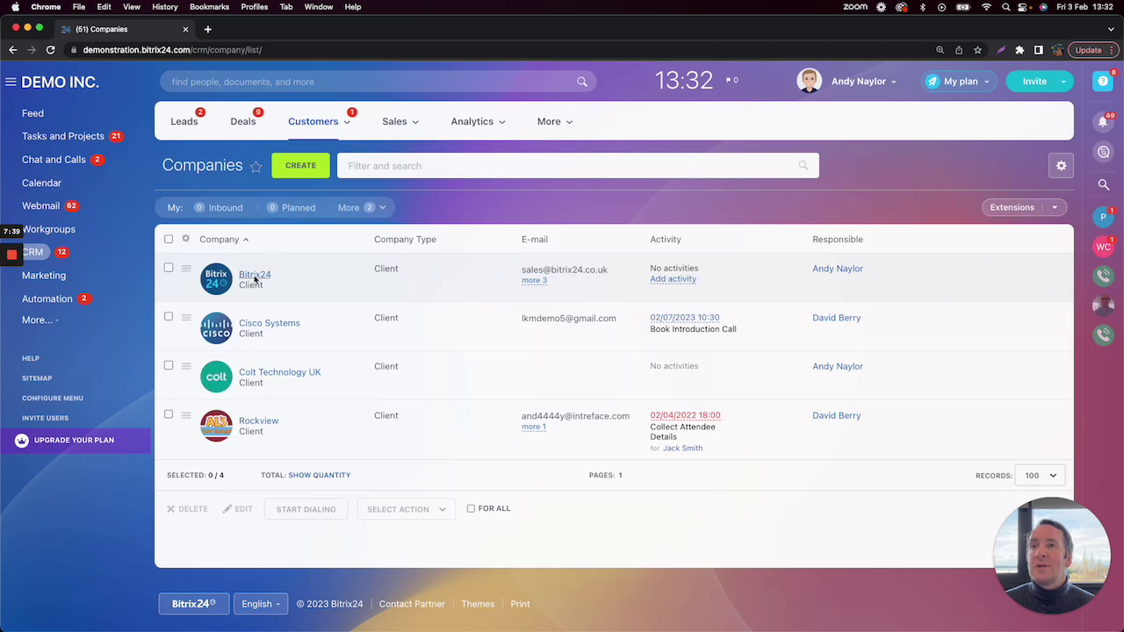
click(255, 276)
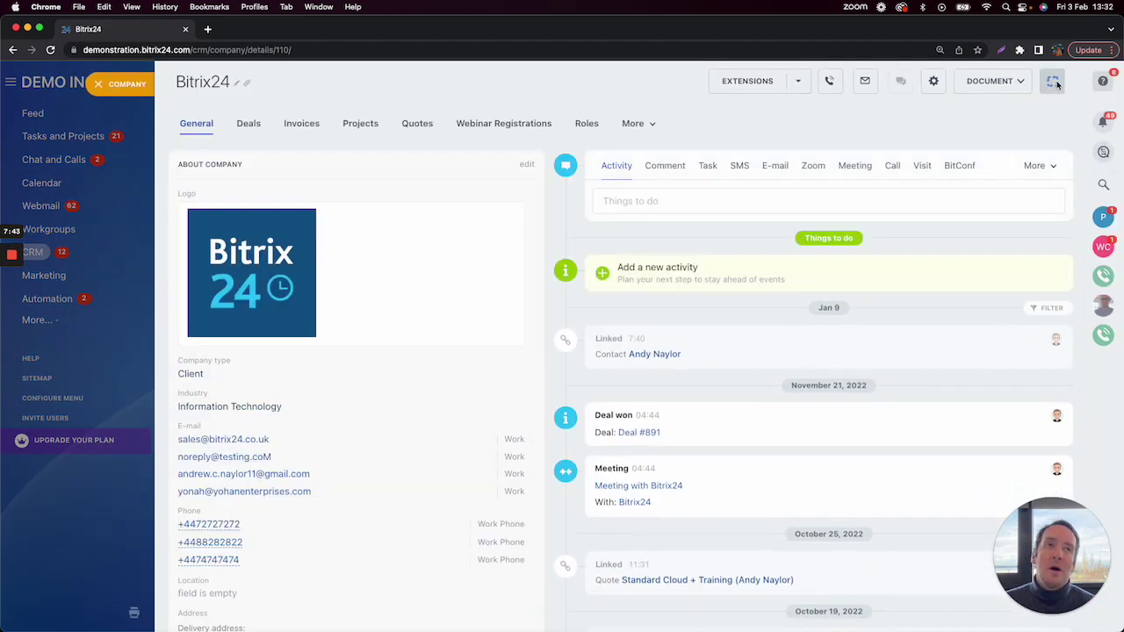
click(1053, 81)
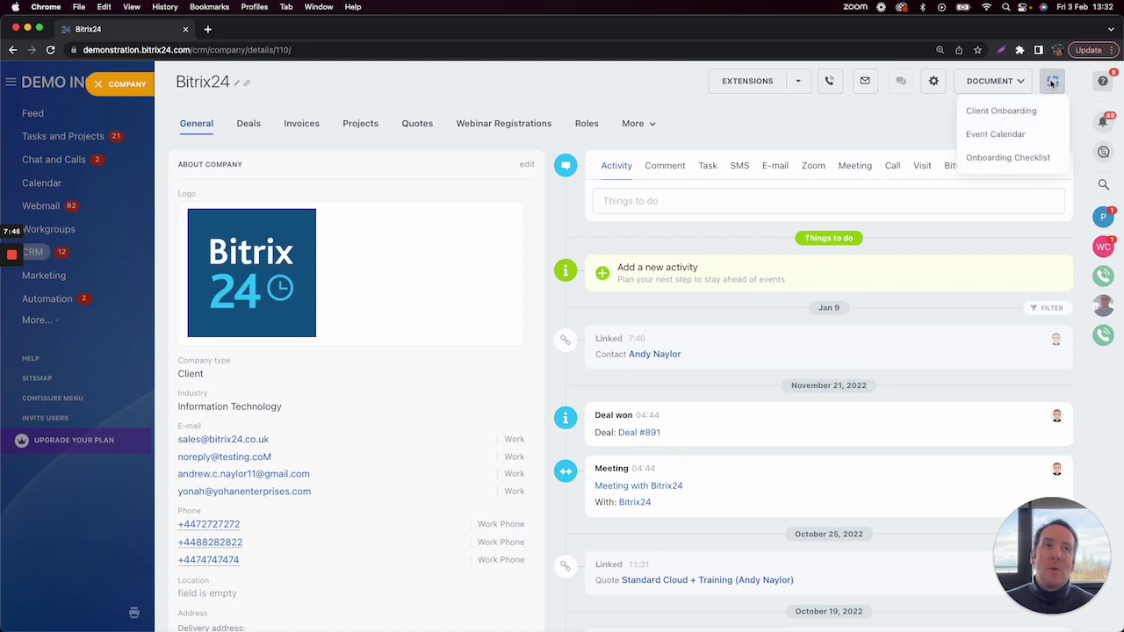
click(1001, 114)
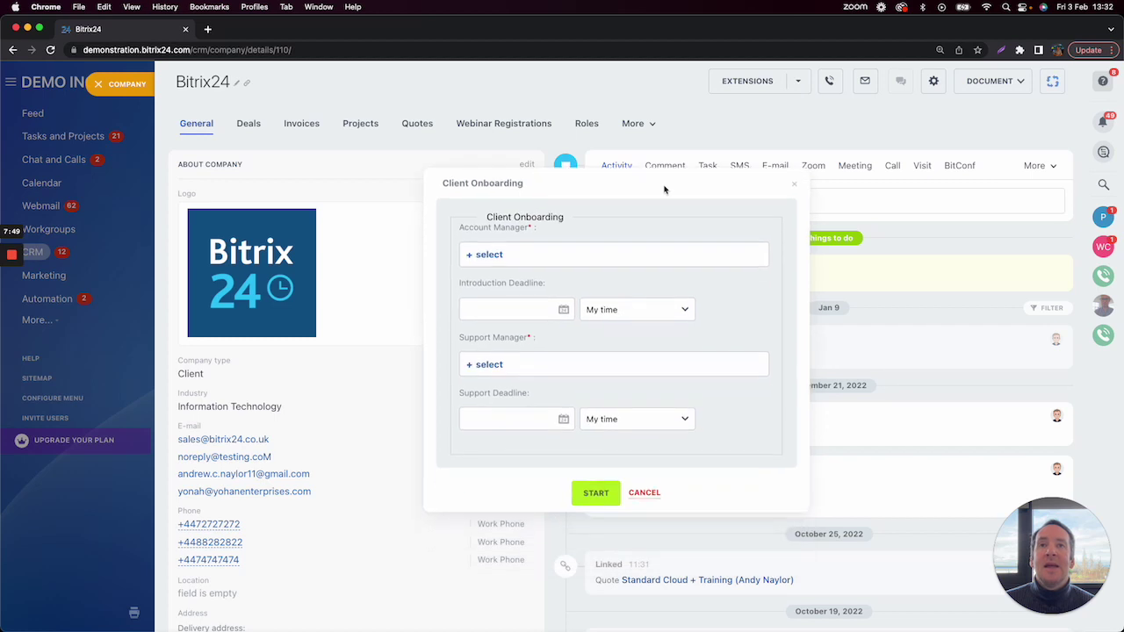
Choose the account manager and set the introduction deadline to 02/17/2023 13:32.
click(489, 256)
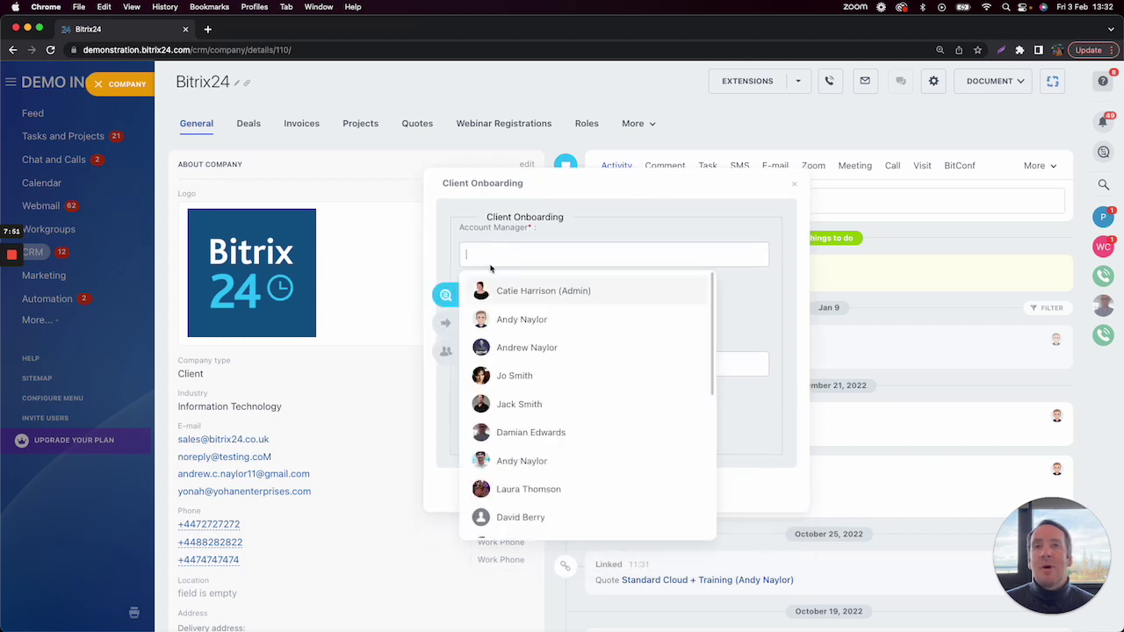
click(527, 321)
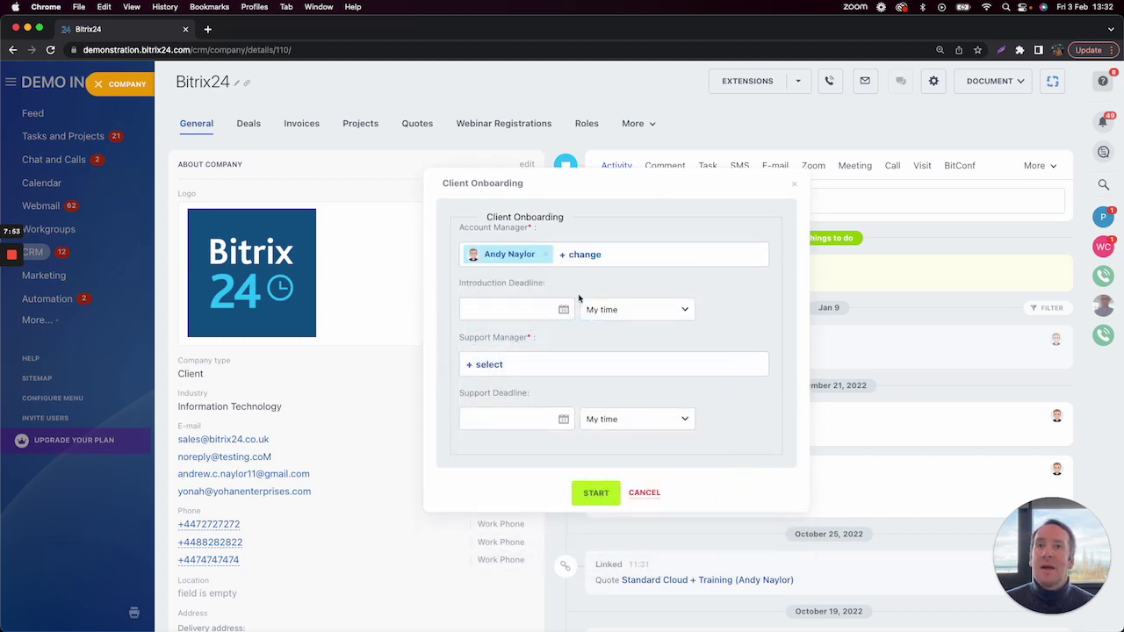
click(564, 310)
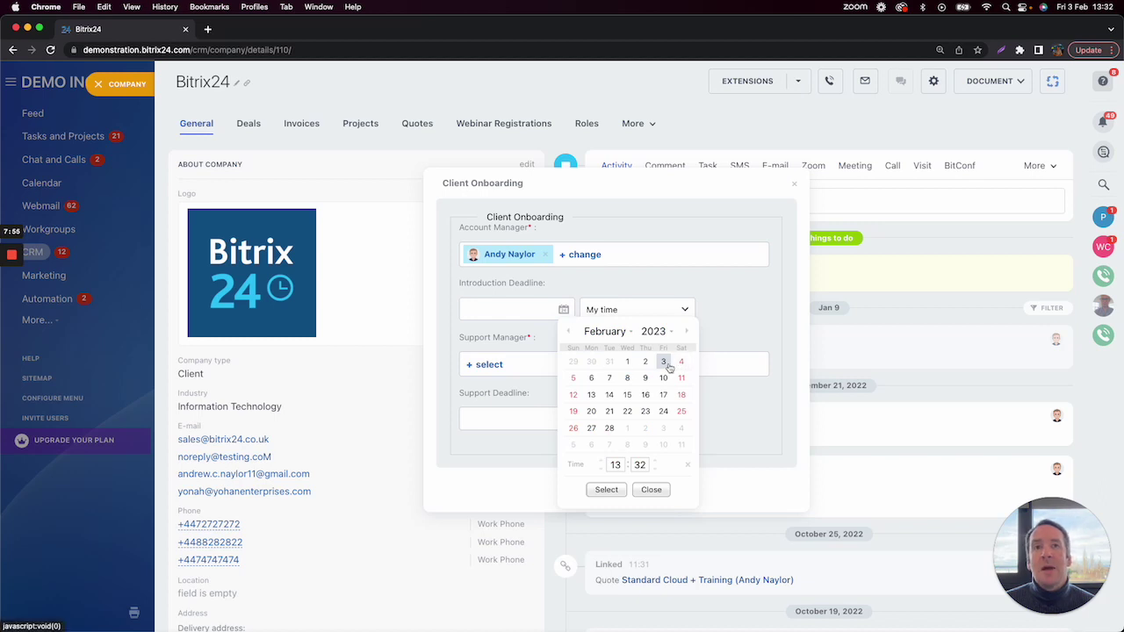
click(663, 395)
click(612, 490)
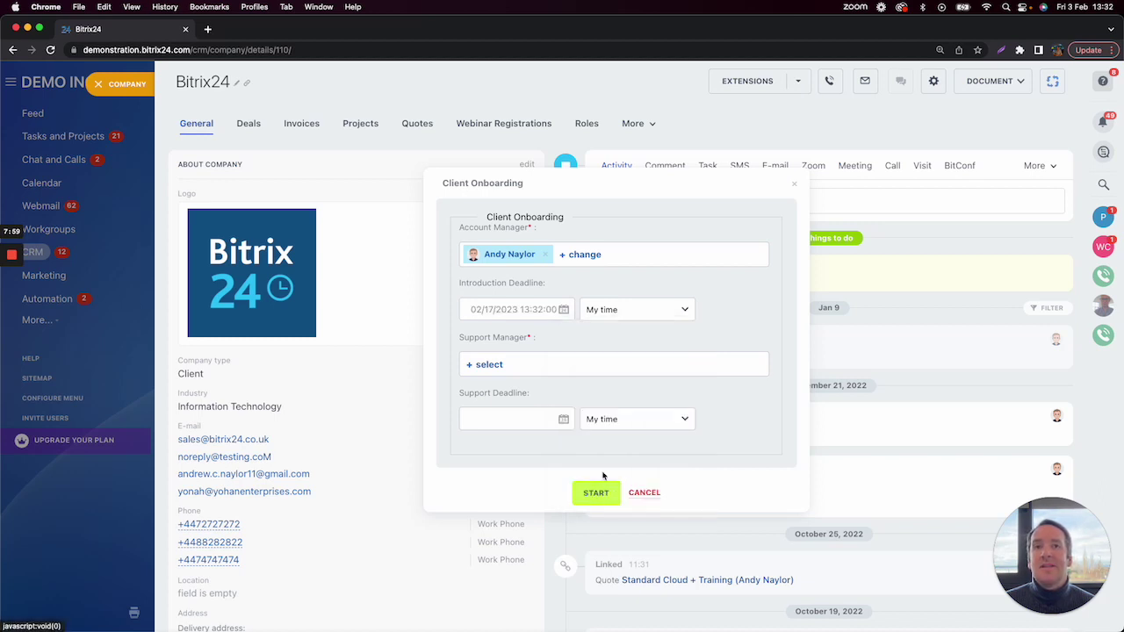
Choose the support manager, set the support deadline to 02/24/2023 13:32, and start the workflow.
click(498, 373)
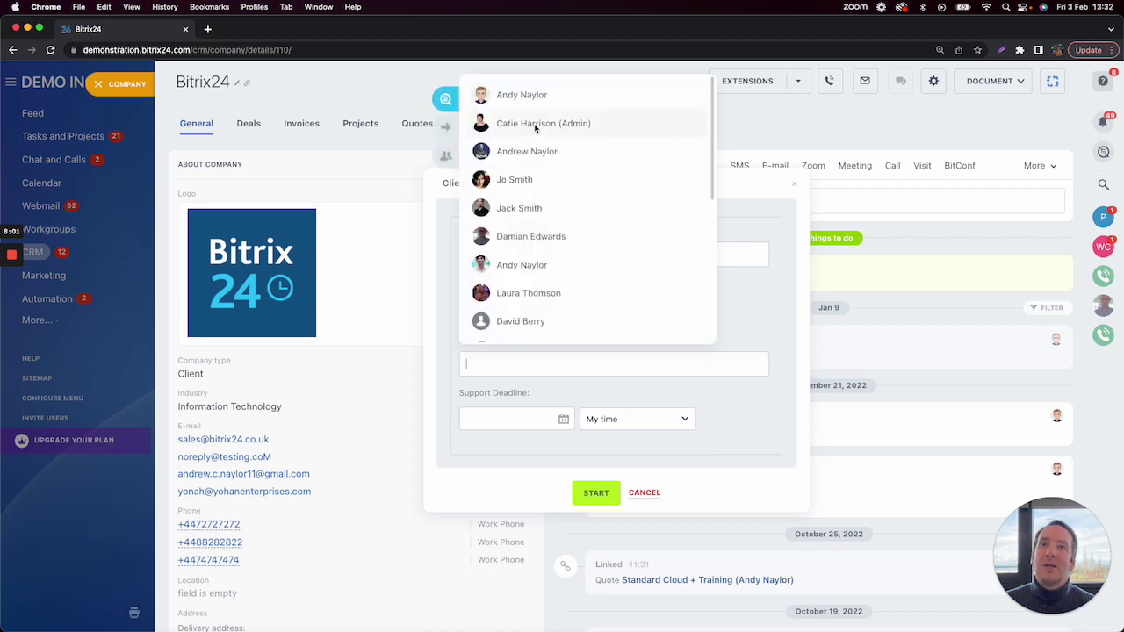
click(535, 123)
click(564, 420)
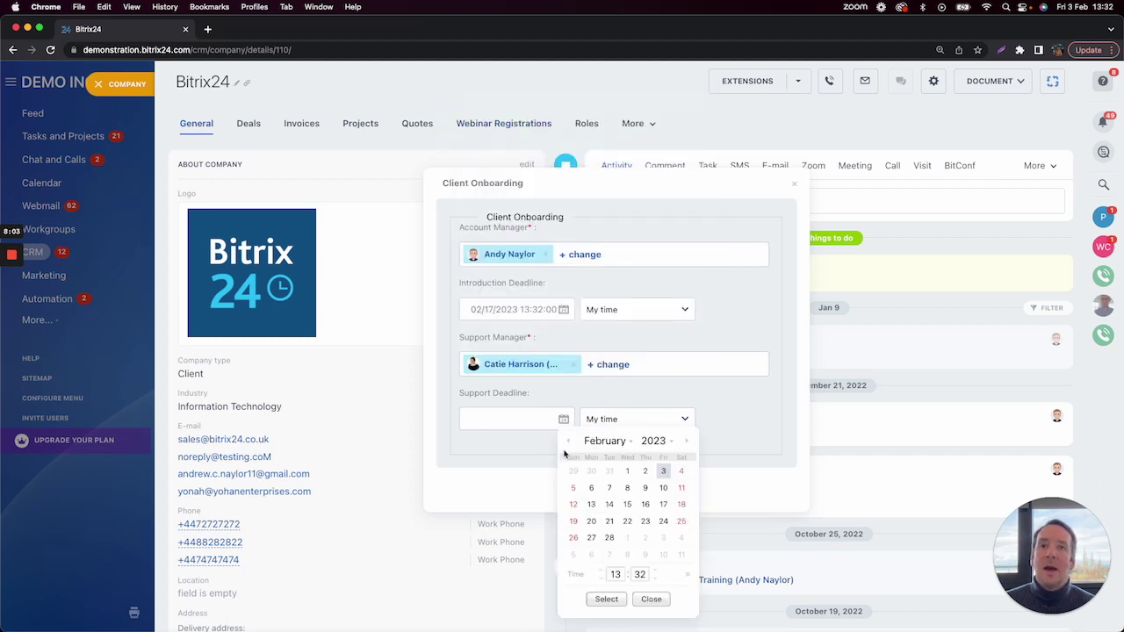
click(663, 521)
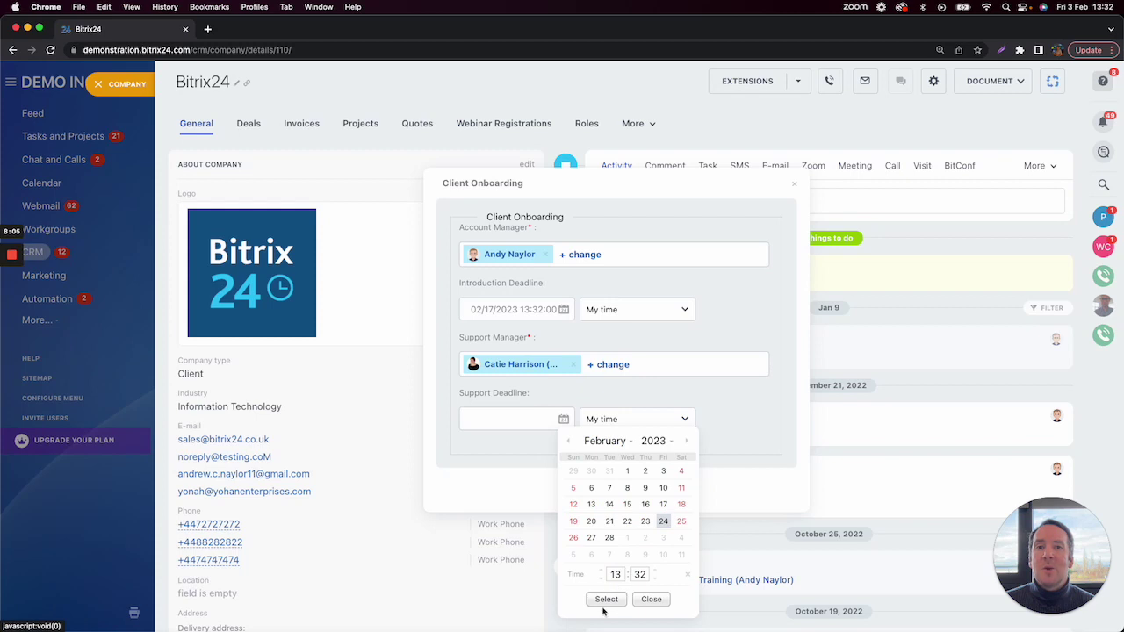
click(606, 599)
click(597, 493)
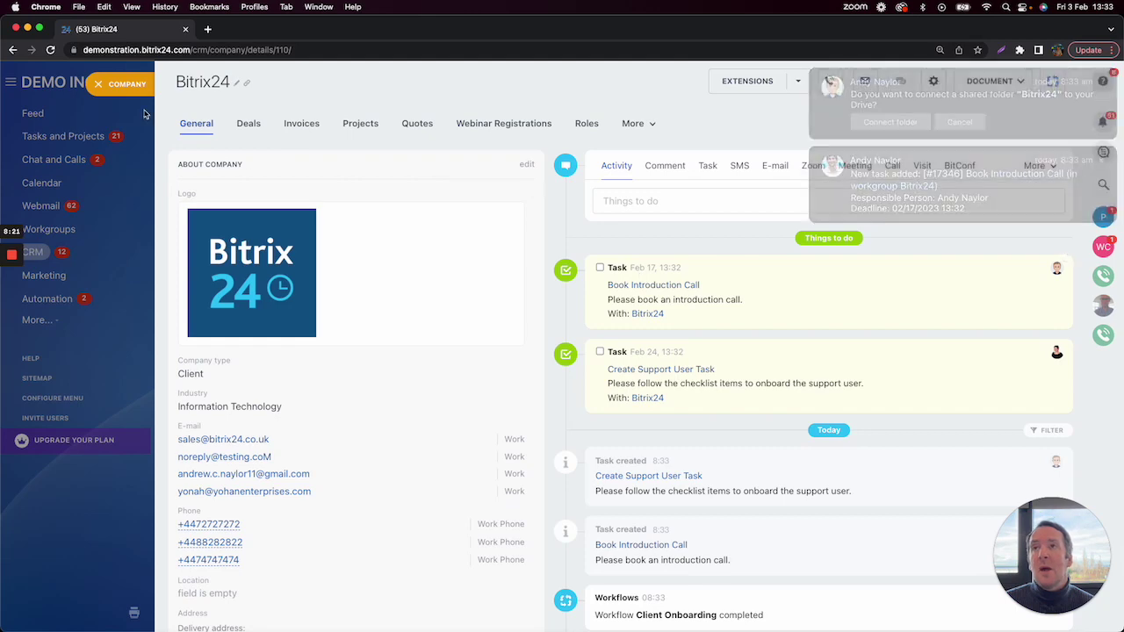
Close the company record, open the new Bitrix24 workgroup, and review its tasks, deadlines and responsible people.
click(99, 85)
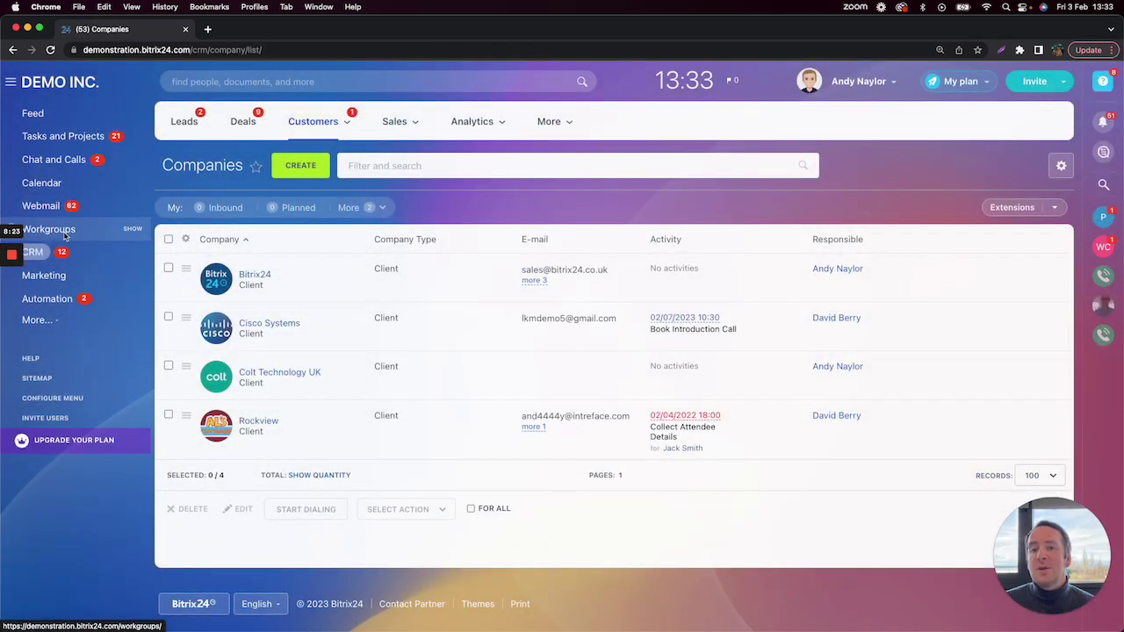
click(65, 233)
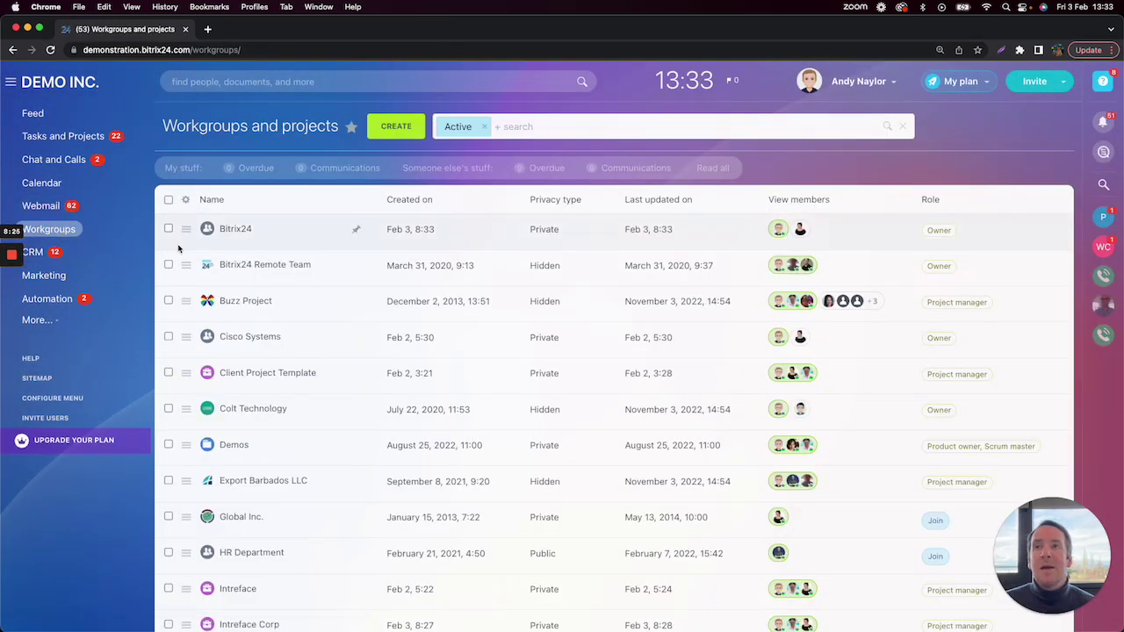
click(235, 228)
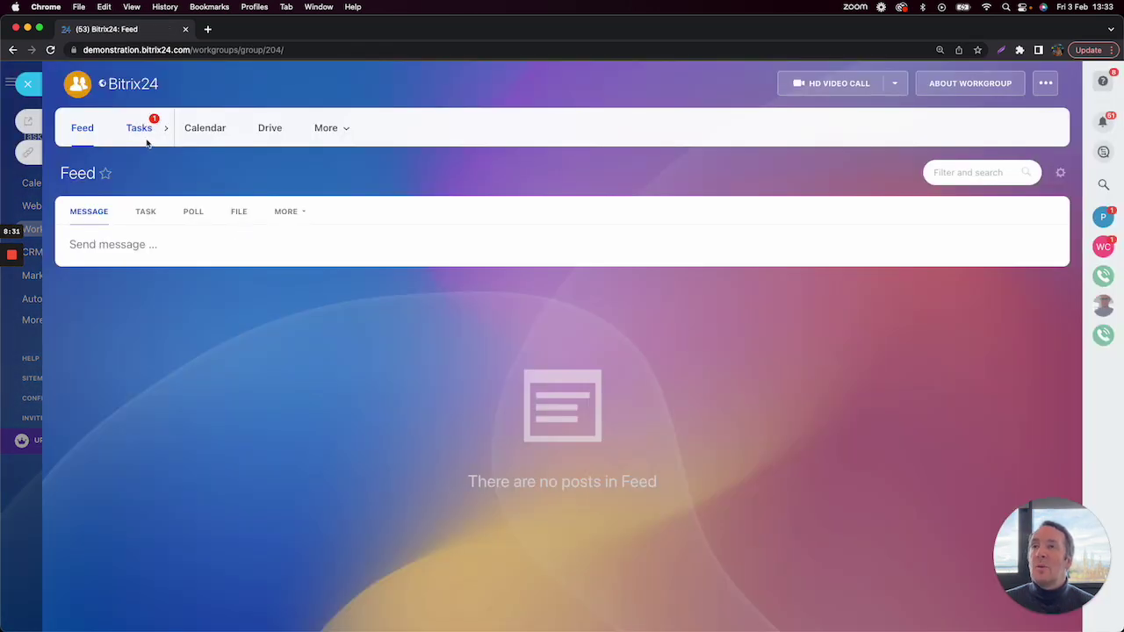
click(140, 130)
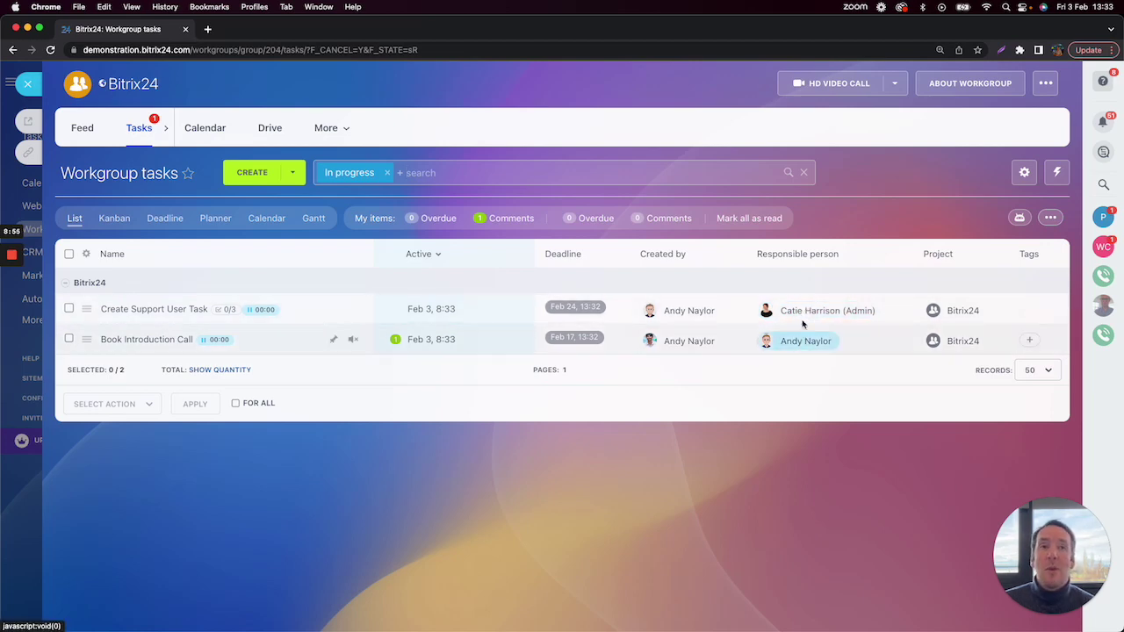
Check the folders in the Bitrix24 workgroup's Drive, and return to the list of workgroups and projects.
click(270, 129)
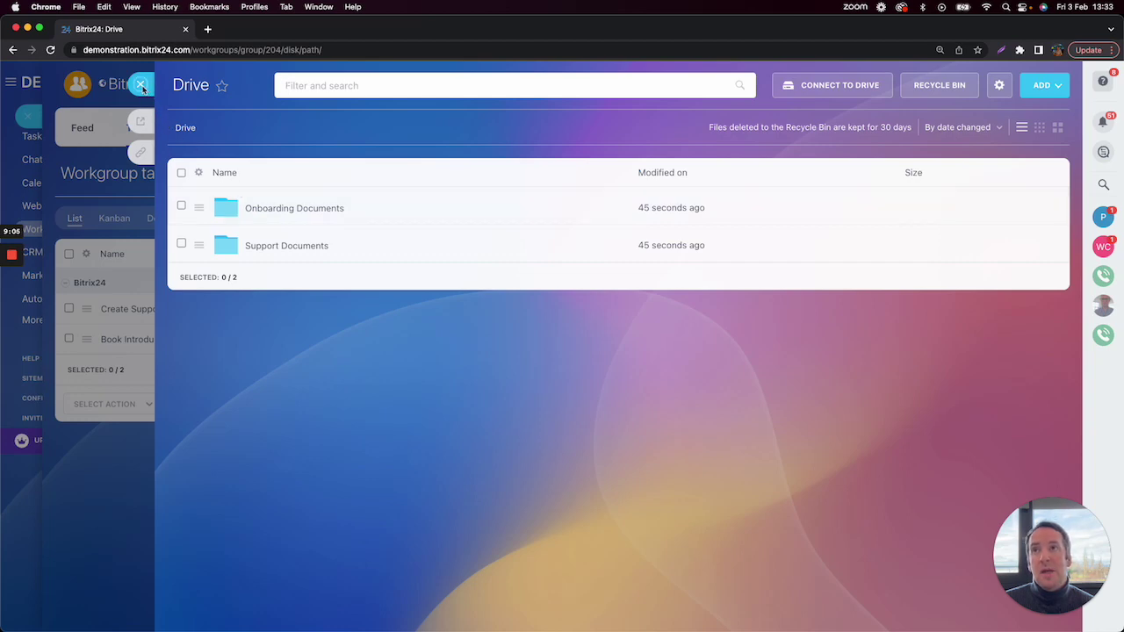
click(142, 86)
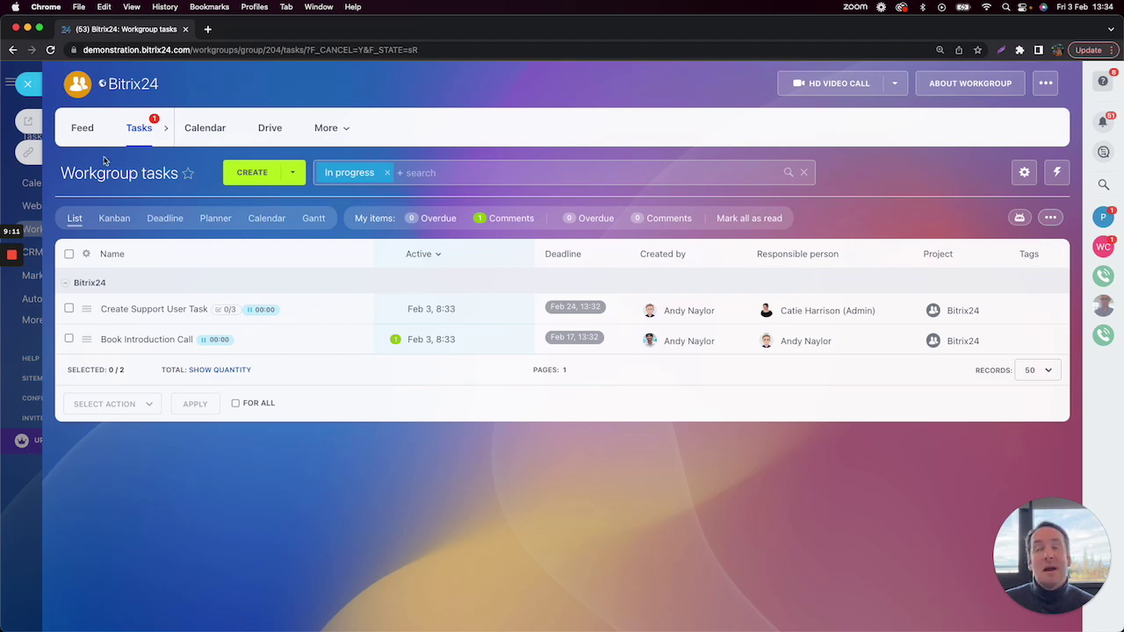
click(29, 84)
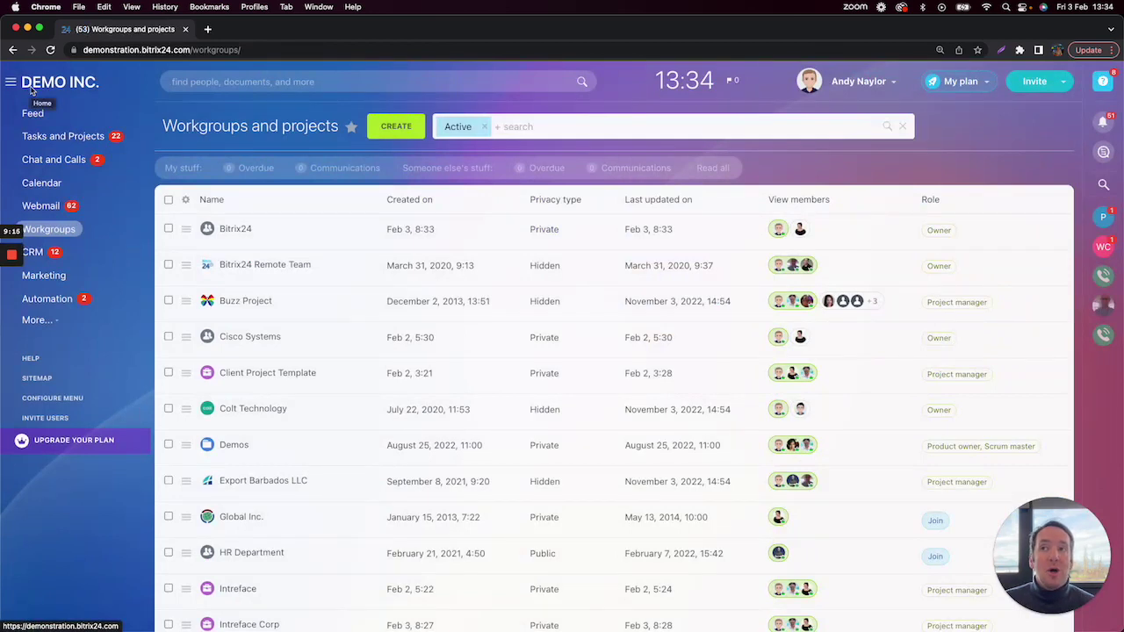